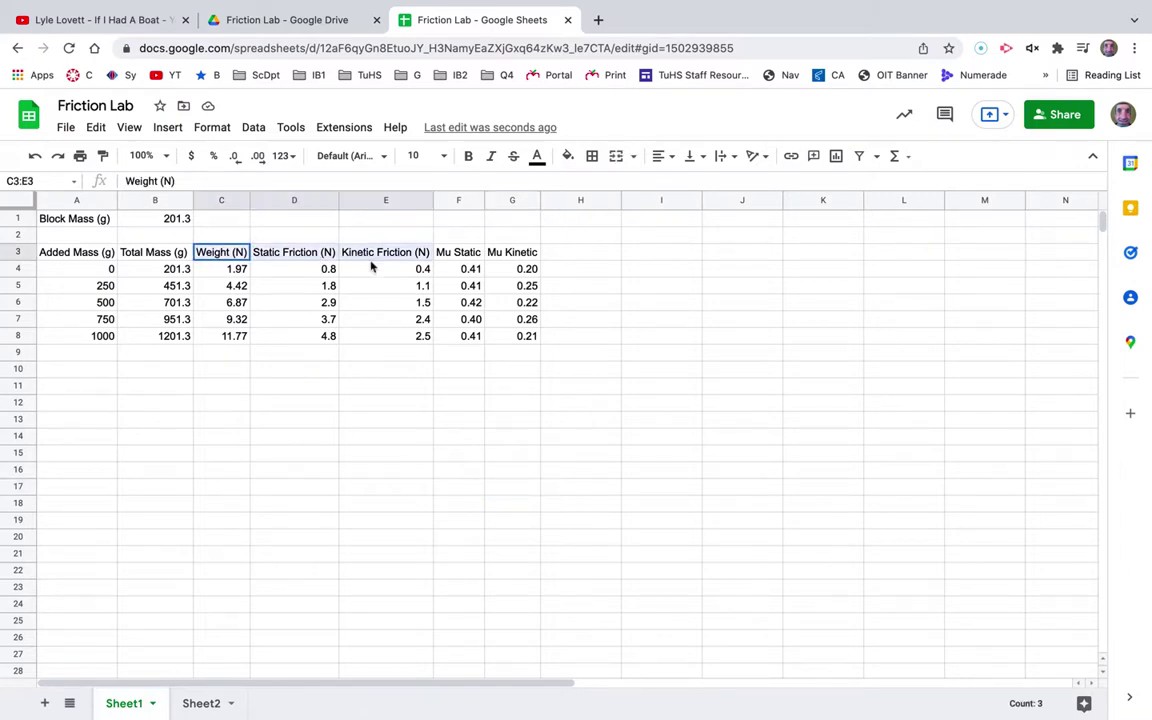
- Insert a chart from the weight, static friction and kinetic friction data in C3:E8 and place it just below the table
click(410, 372)
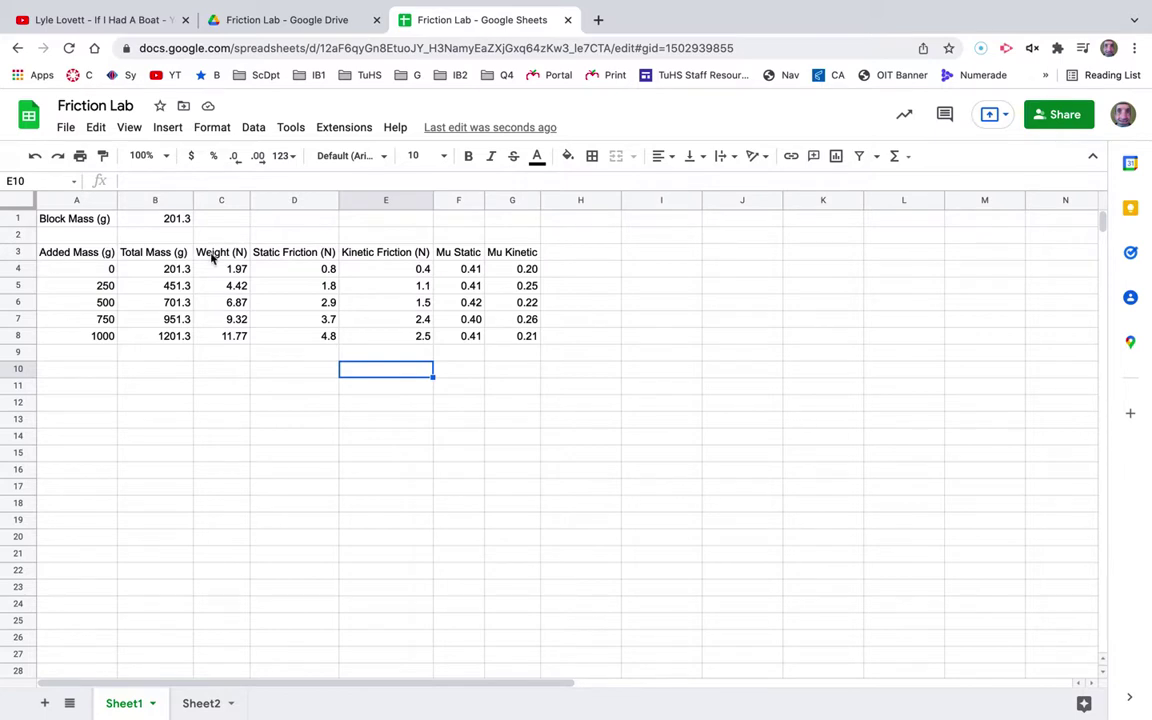
drag(211, 257, 399, 343)
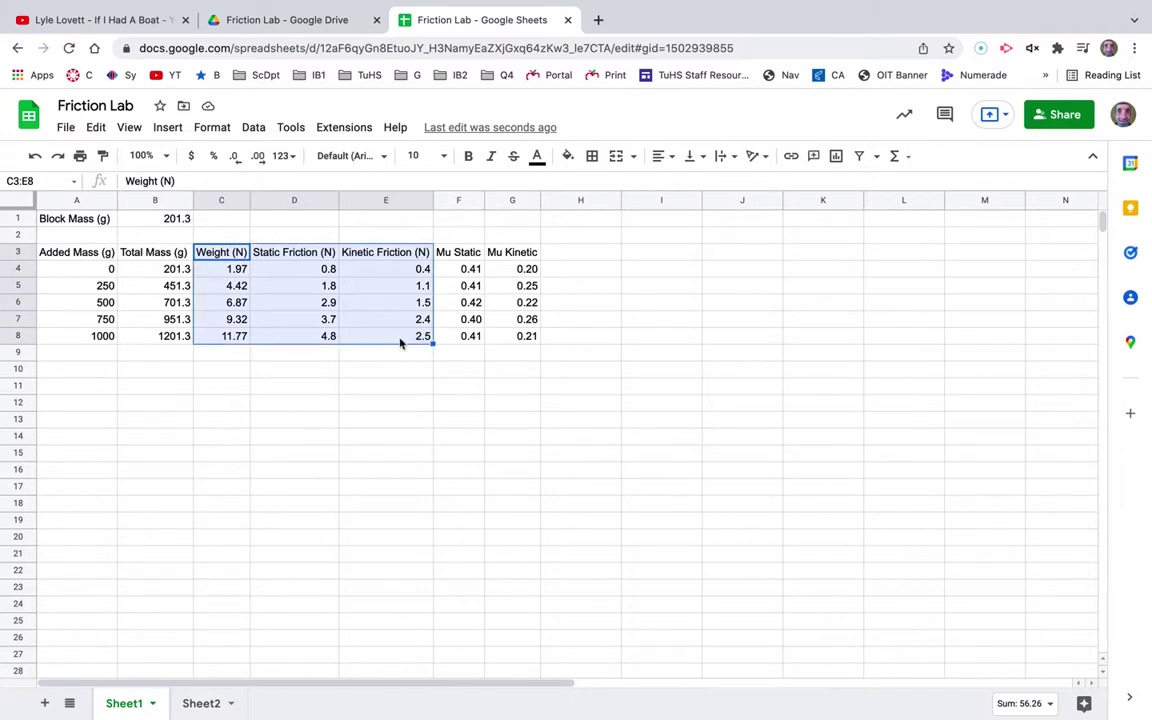
click(168, 128)
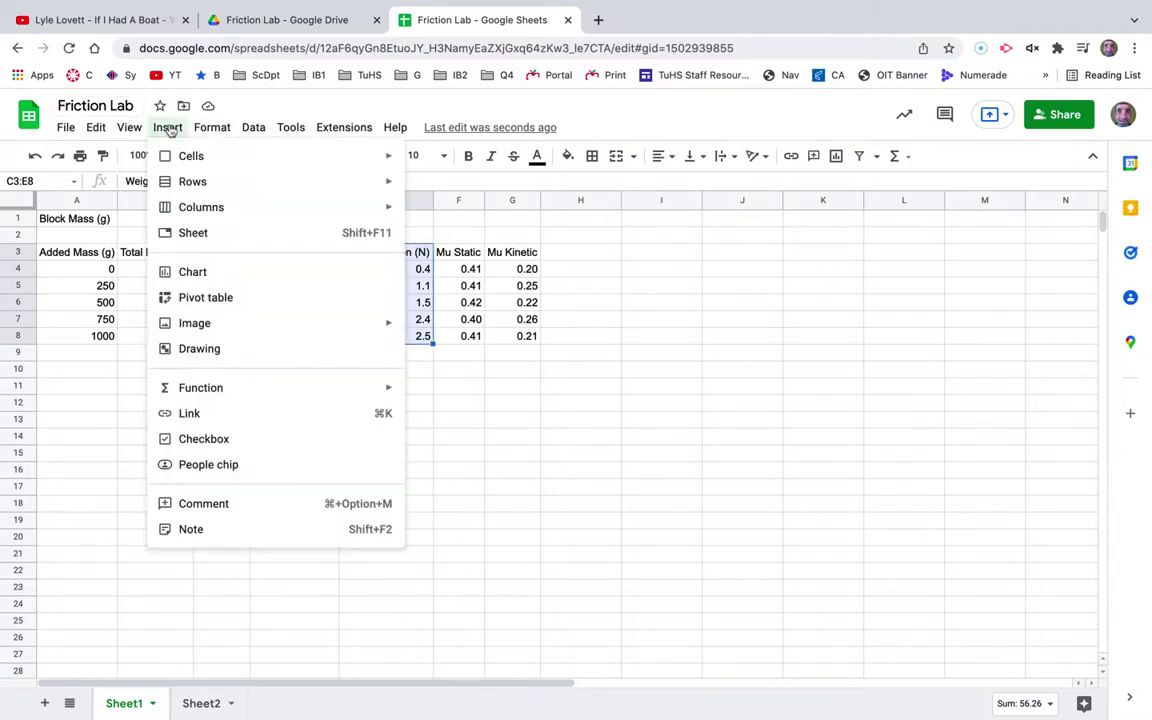
click(192, 275)
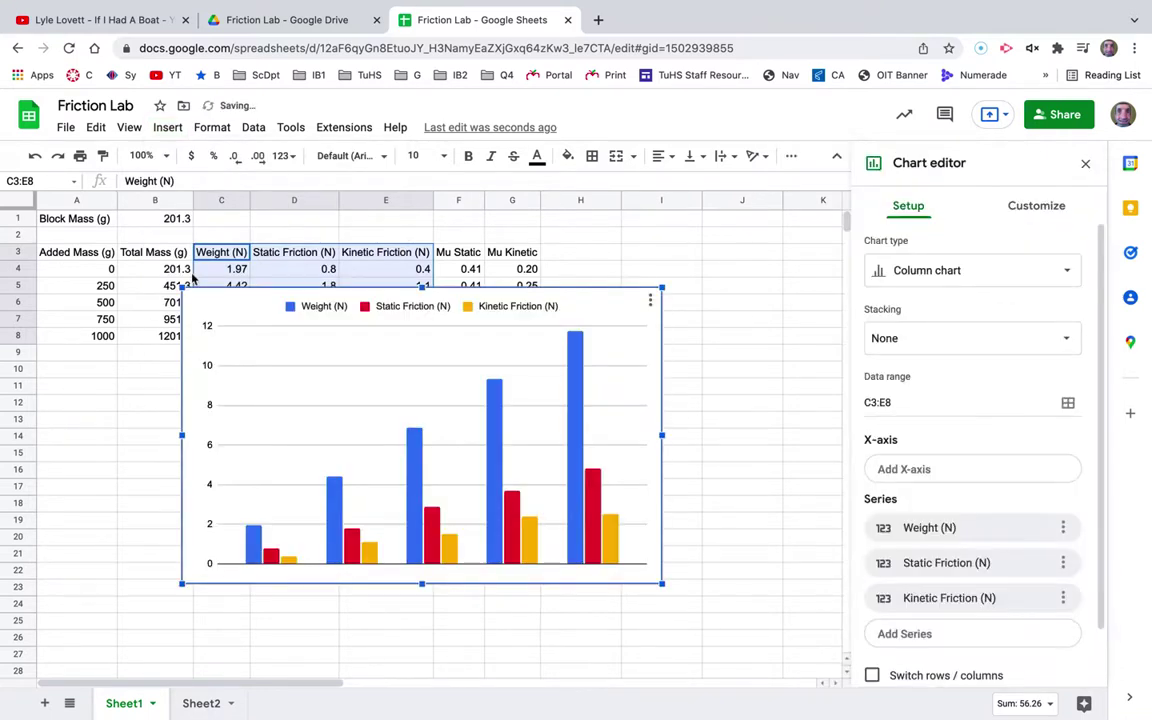
drag(600, 305, 482, 368)
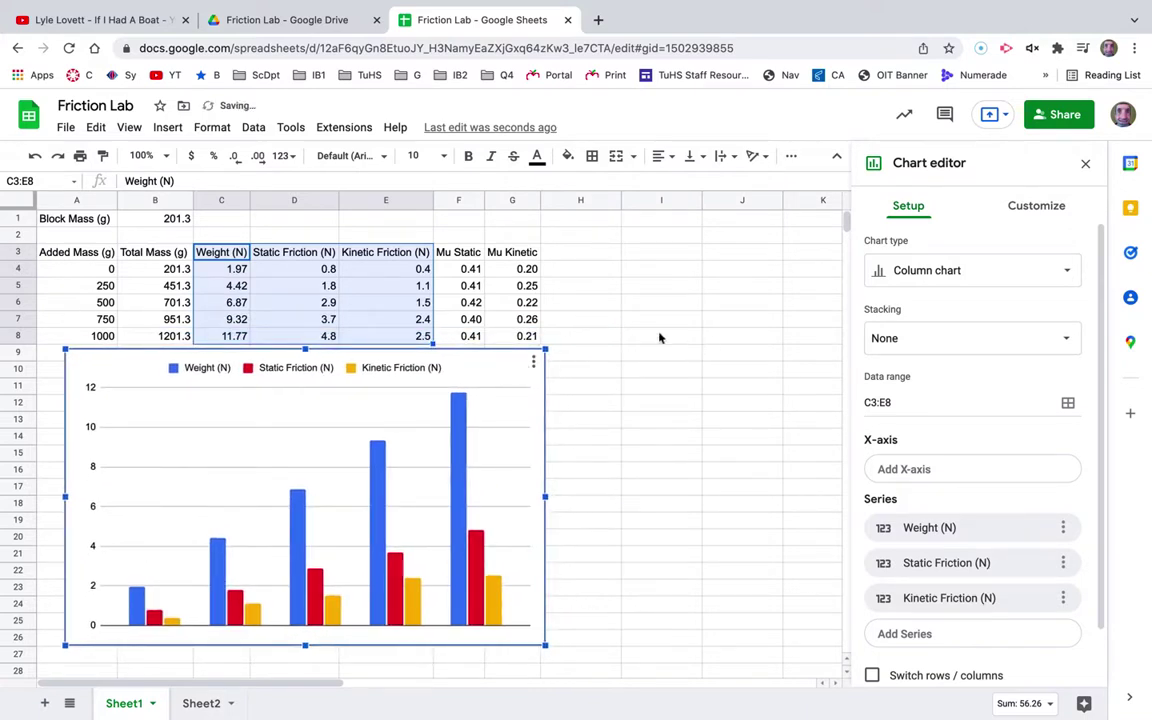
- Change the chart type from column to scatter chart
click(905, 270)
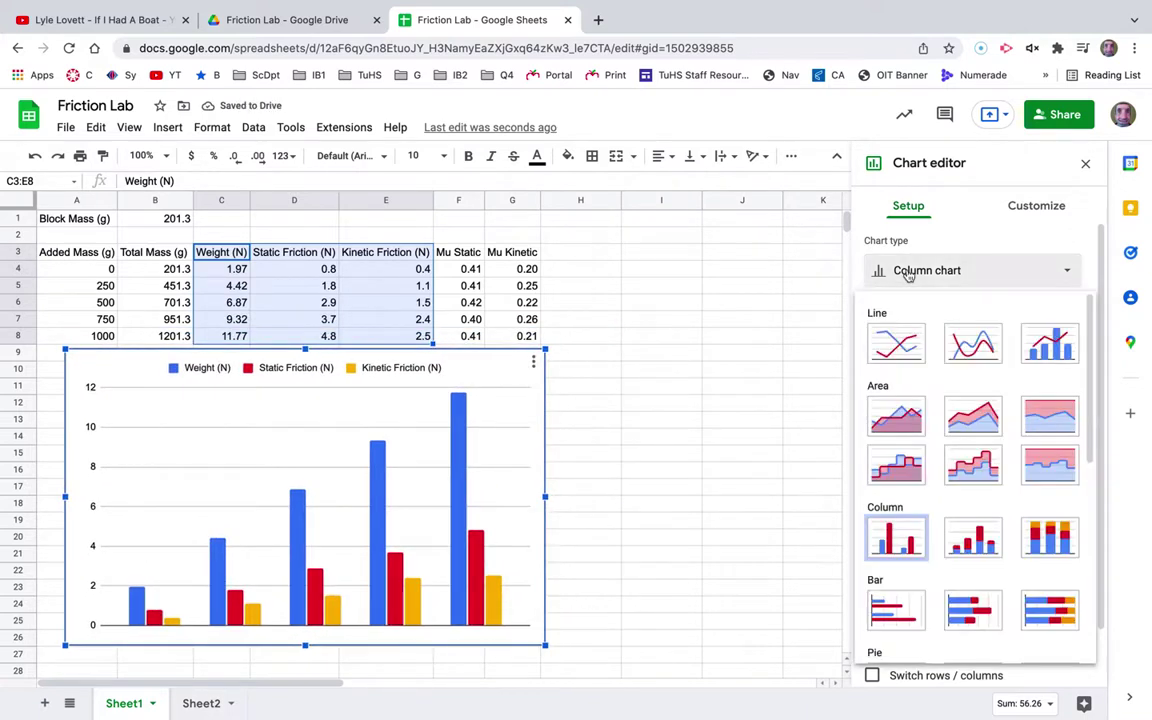
scroll(898, 372, down, 5)
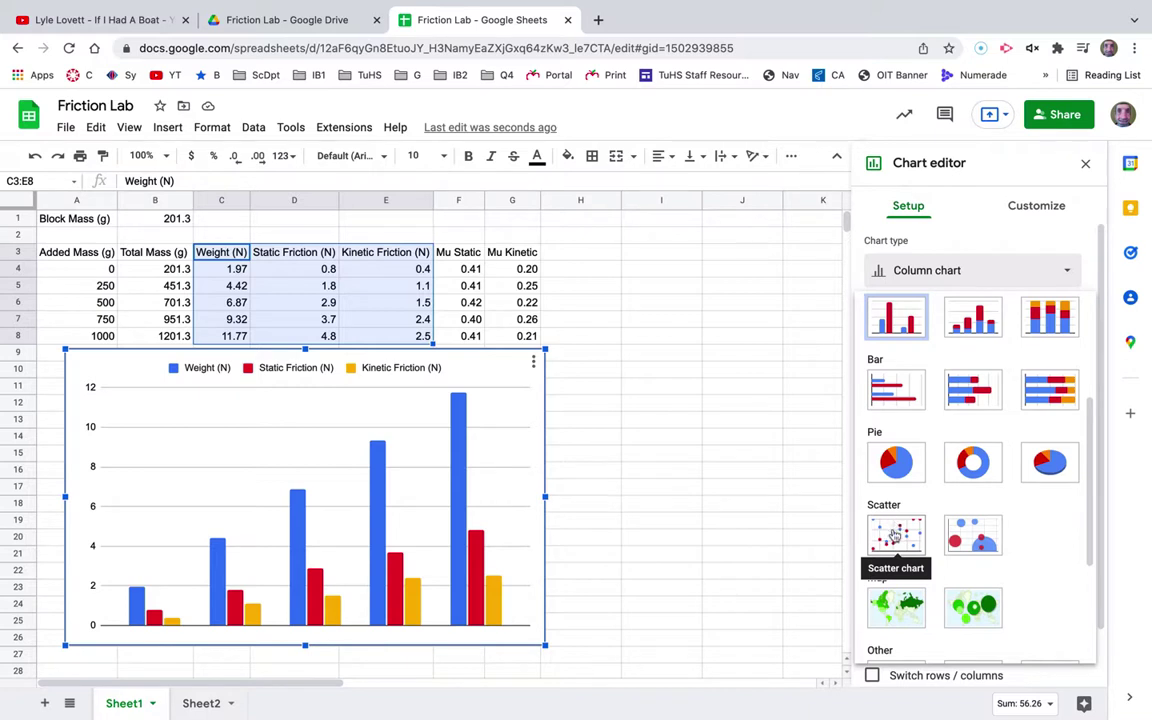
click(895, 536)
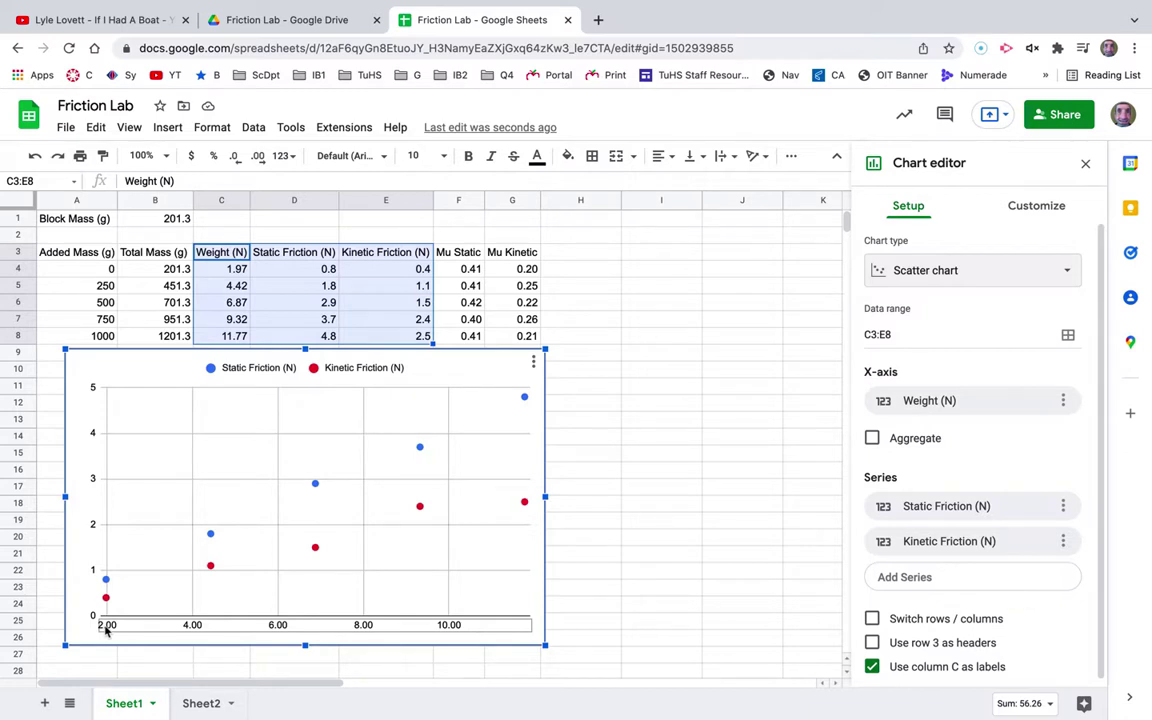
- Set the chart title to "Force of Friction on the Counter"
click(1040, 207)
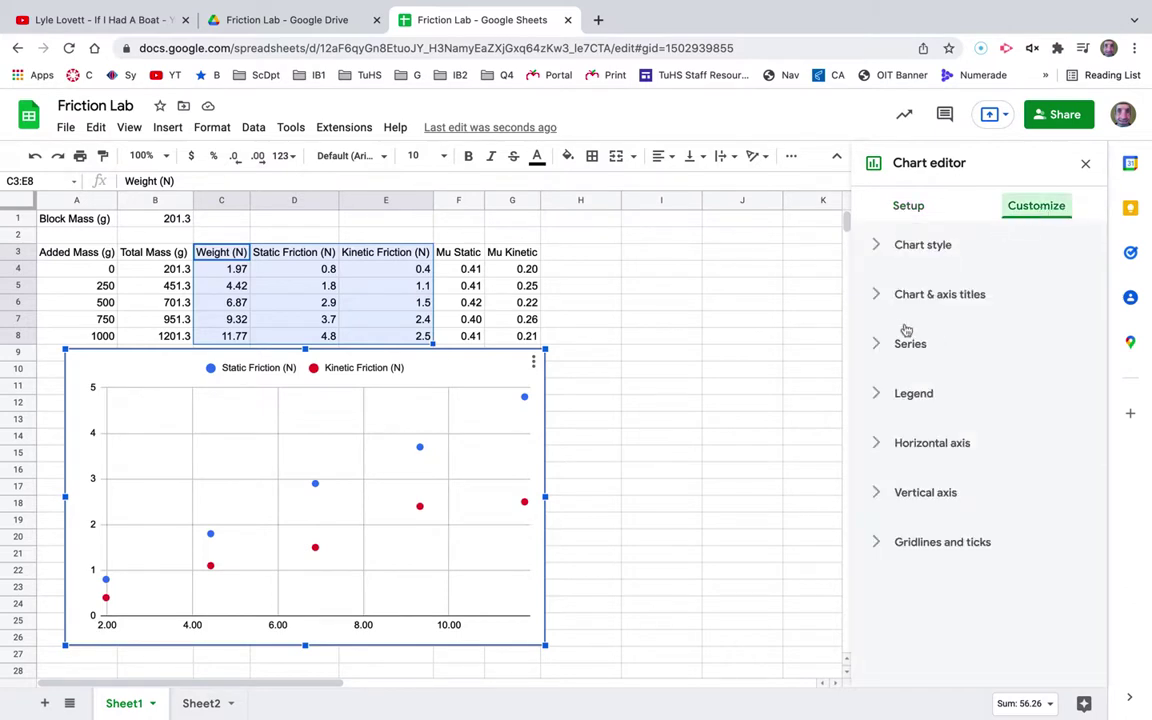
click(883, 296)
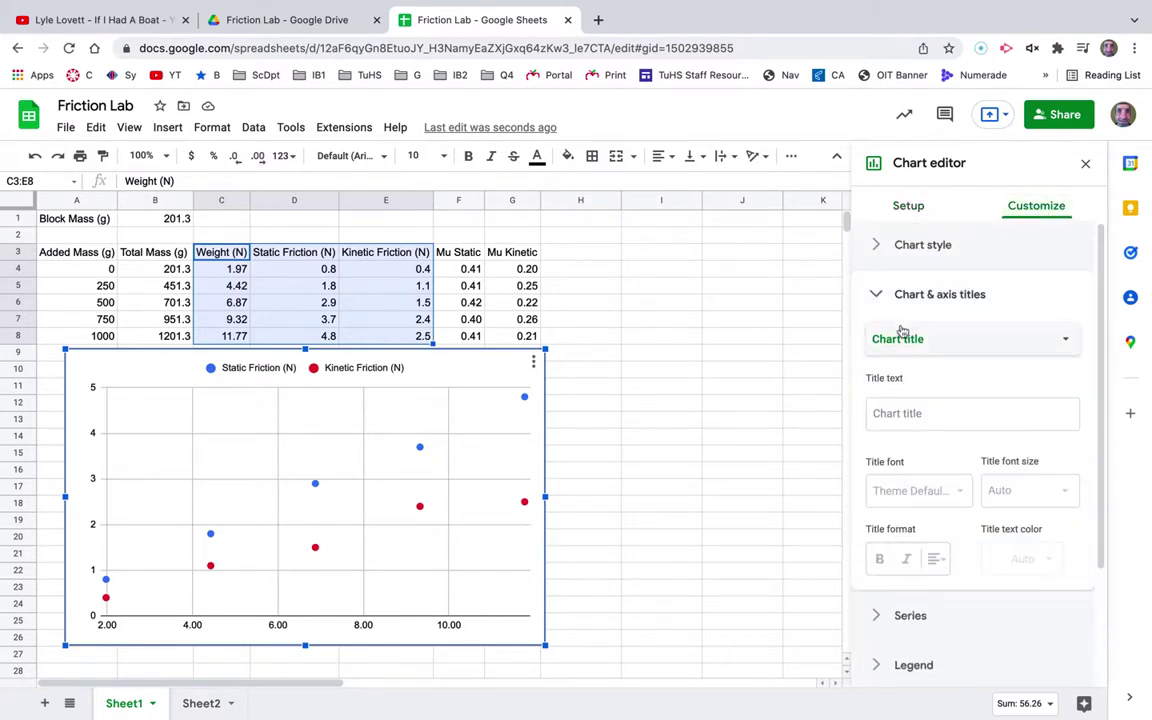
click(932, 345)
click(930, 340)
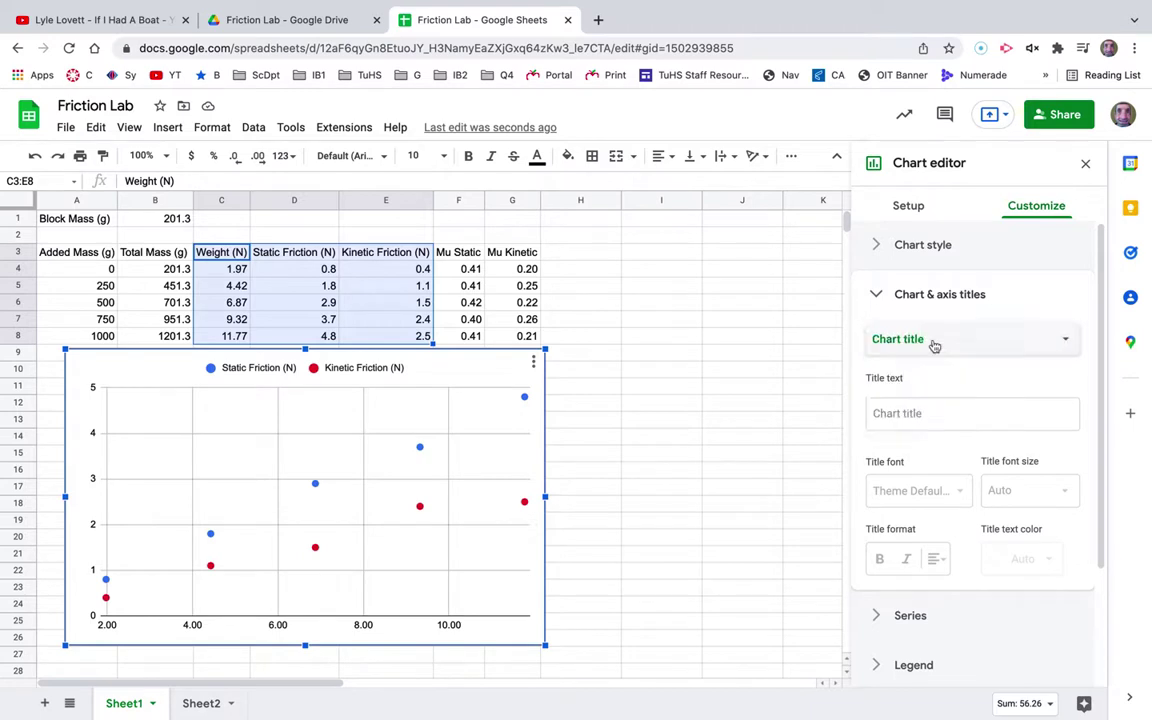
click(916, 414)
text(F)
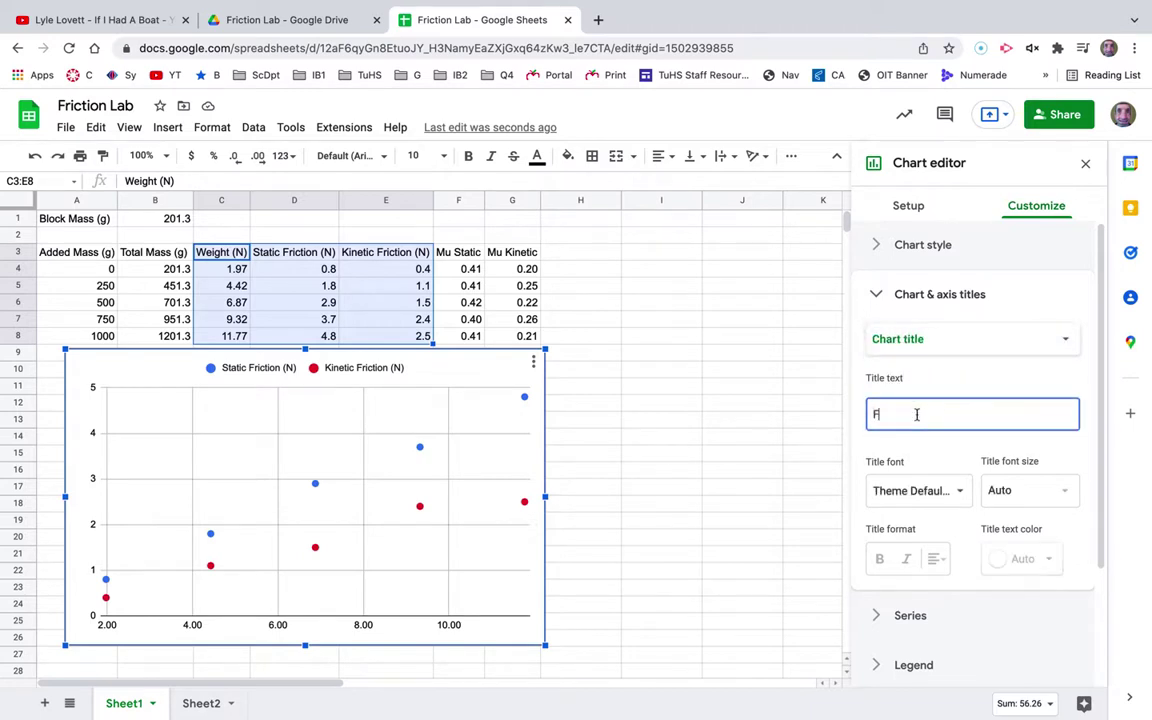
text(orce of Friction on the Counter)
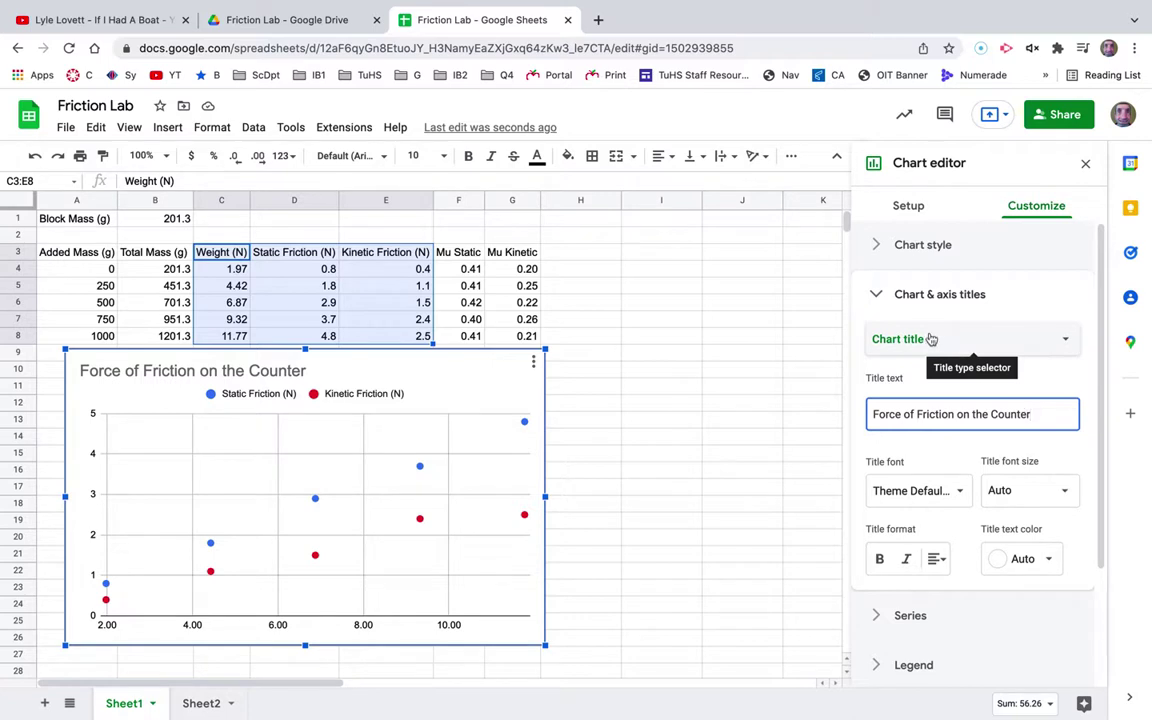
- Set the chart's horizontal axis title to "Weight (N)"
click(936, 338)
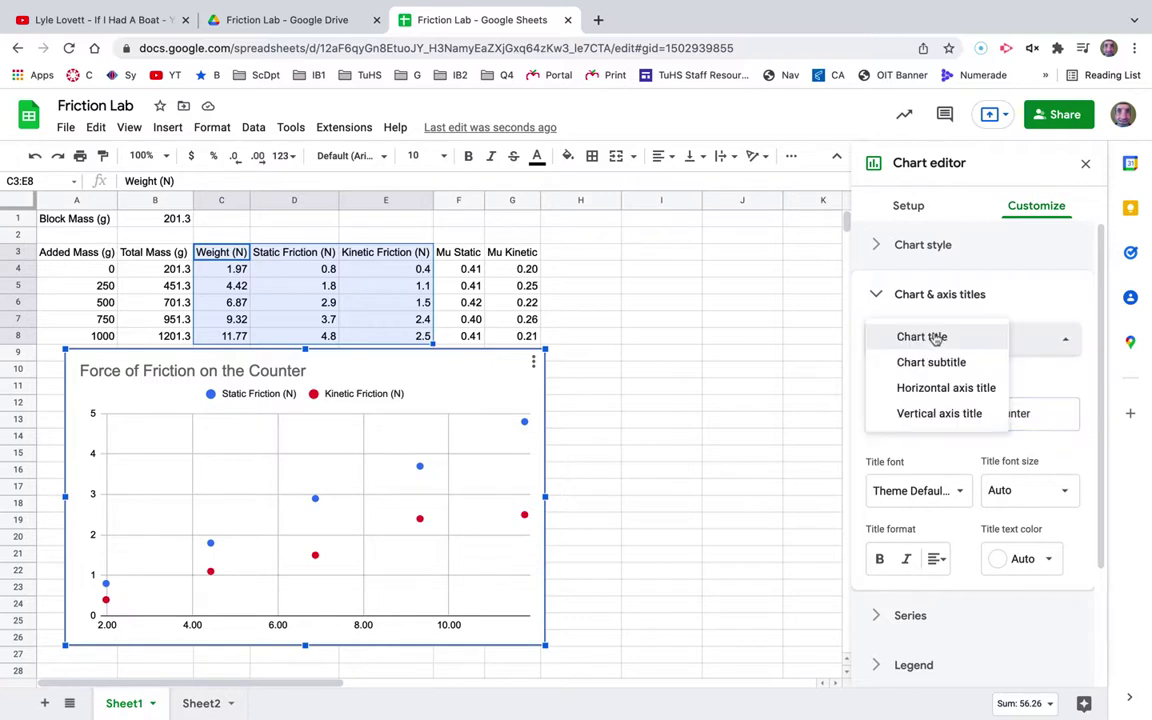
click(938, 388)
click(945, 408)
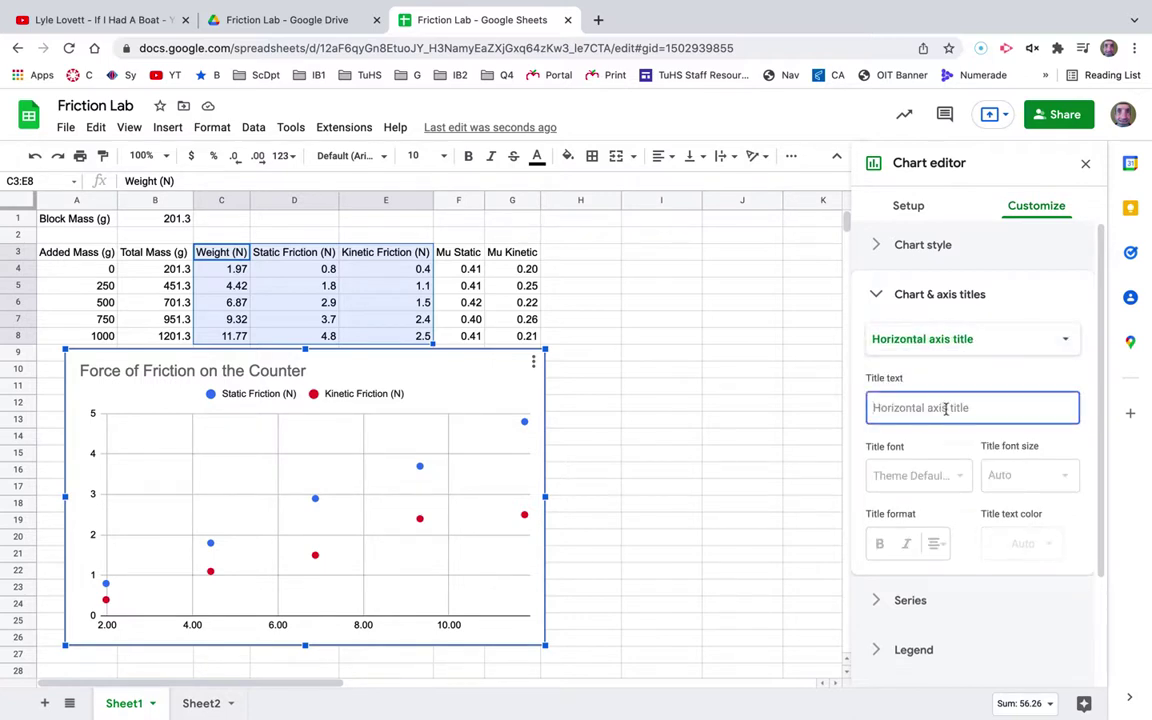
text(Weibht)
key(BackSpace)
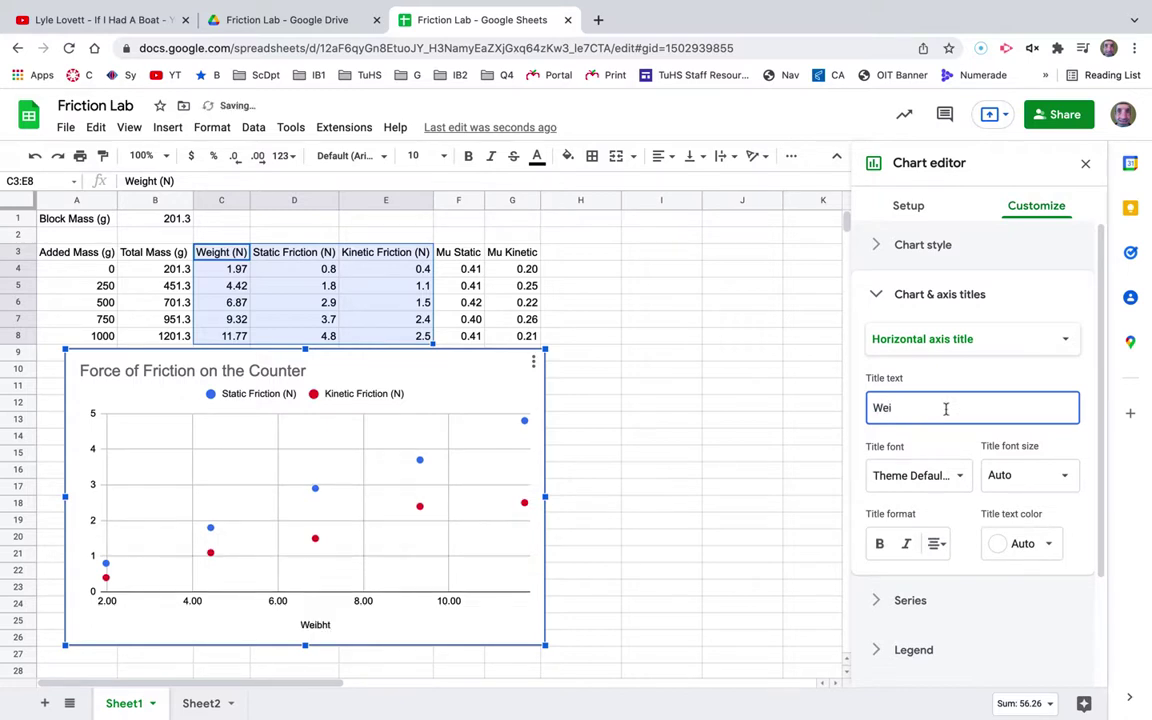
text(ght (N)
- Set the chart's vertical axis title to "Force of Friction (N)"
click(944, 340)
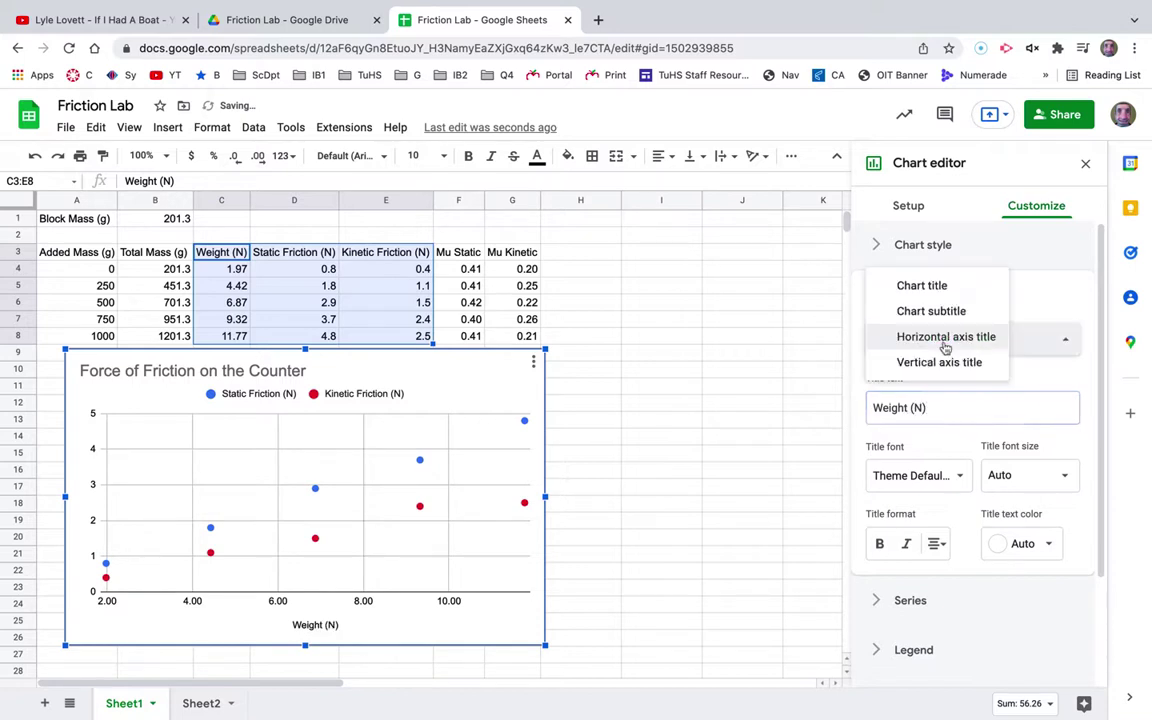
click(943, 363)
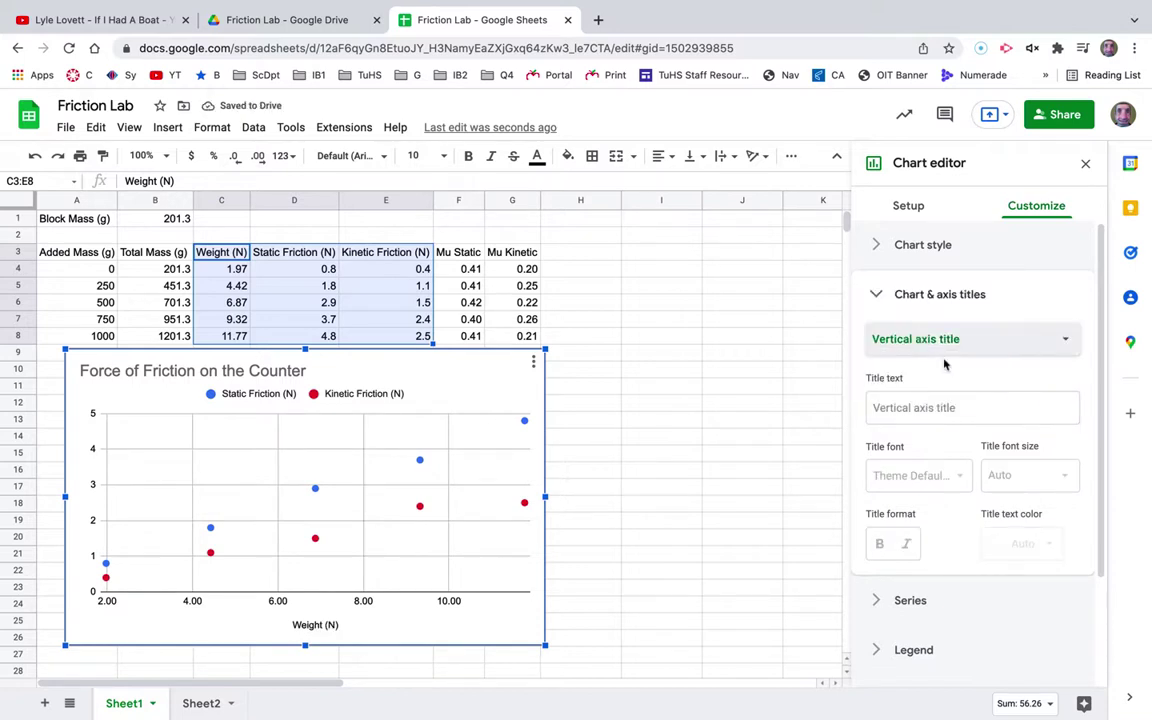
click(910, 408)
text(Force)
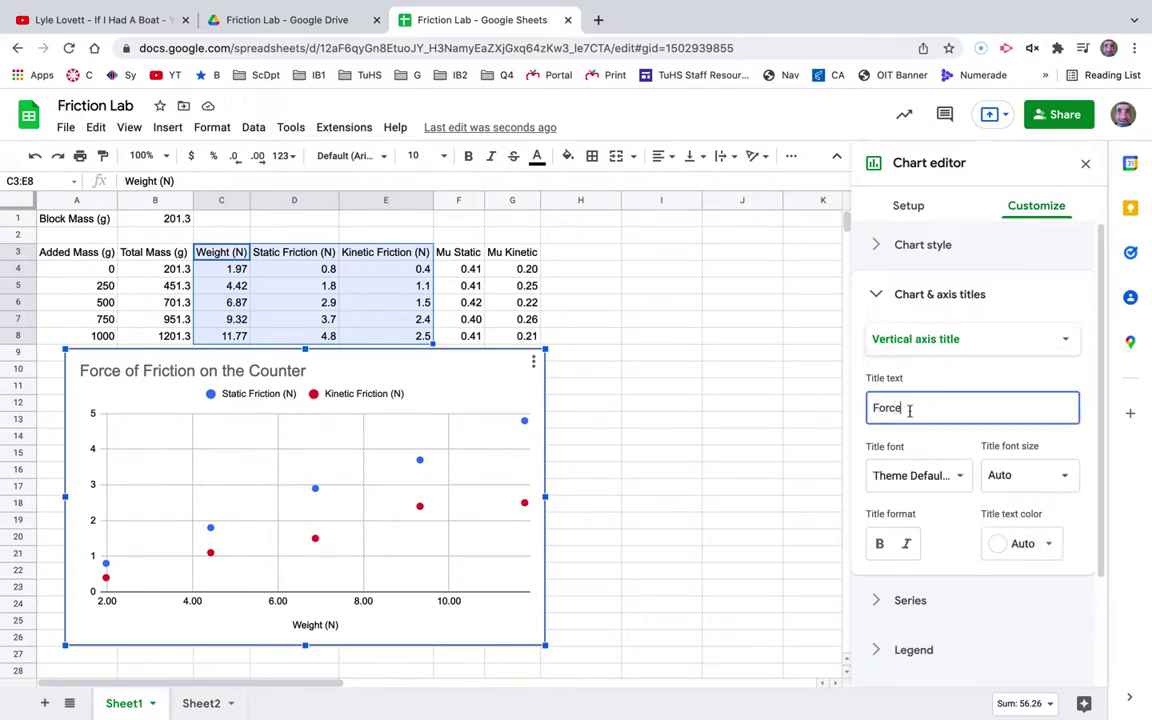
text( of Friction (N)
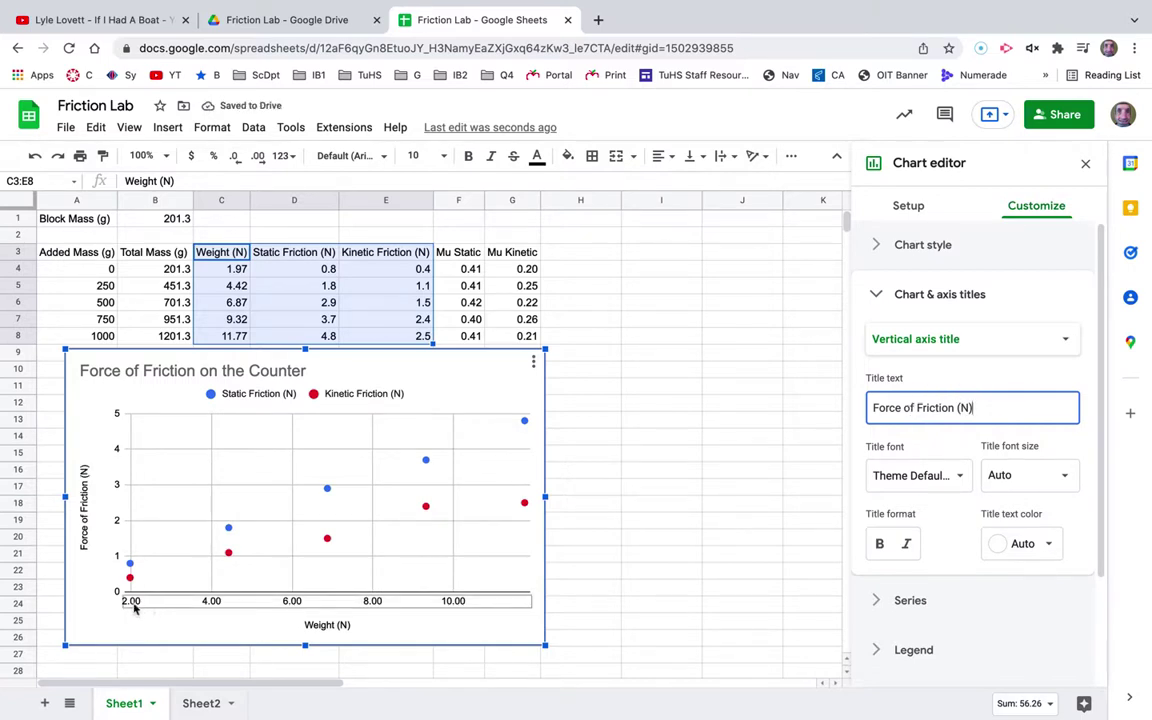
click(883, 300)
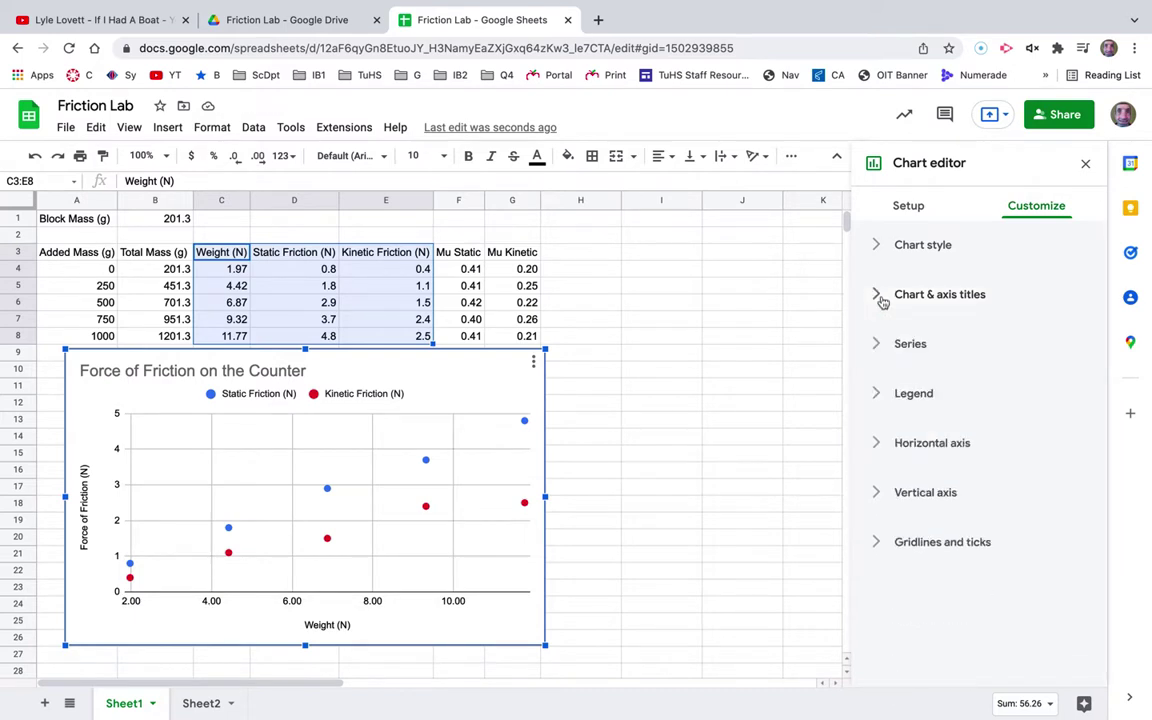
- Set the horizontal axis range to a minimum of 0 and a maximum of 12, without allowing bounds to hide data
click(880, 443)
scroll(880, 456, down, 3)
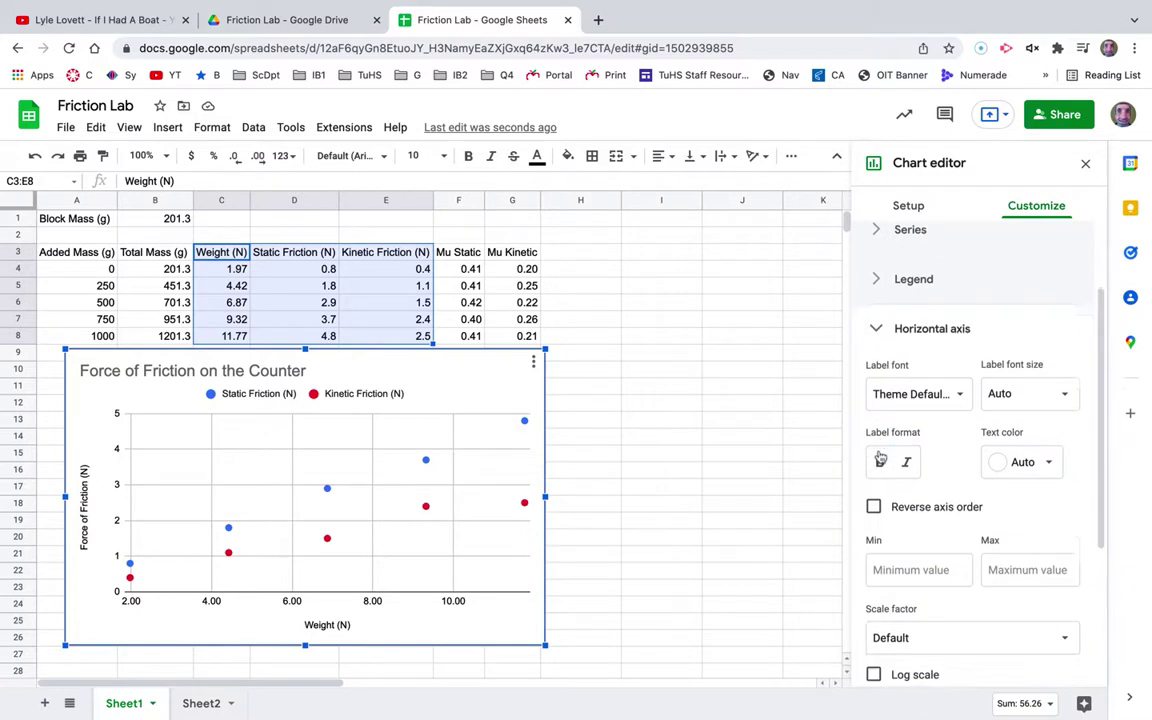
click(914, 552)
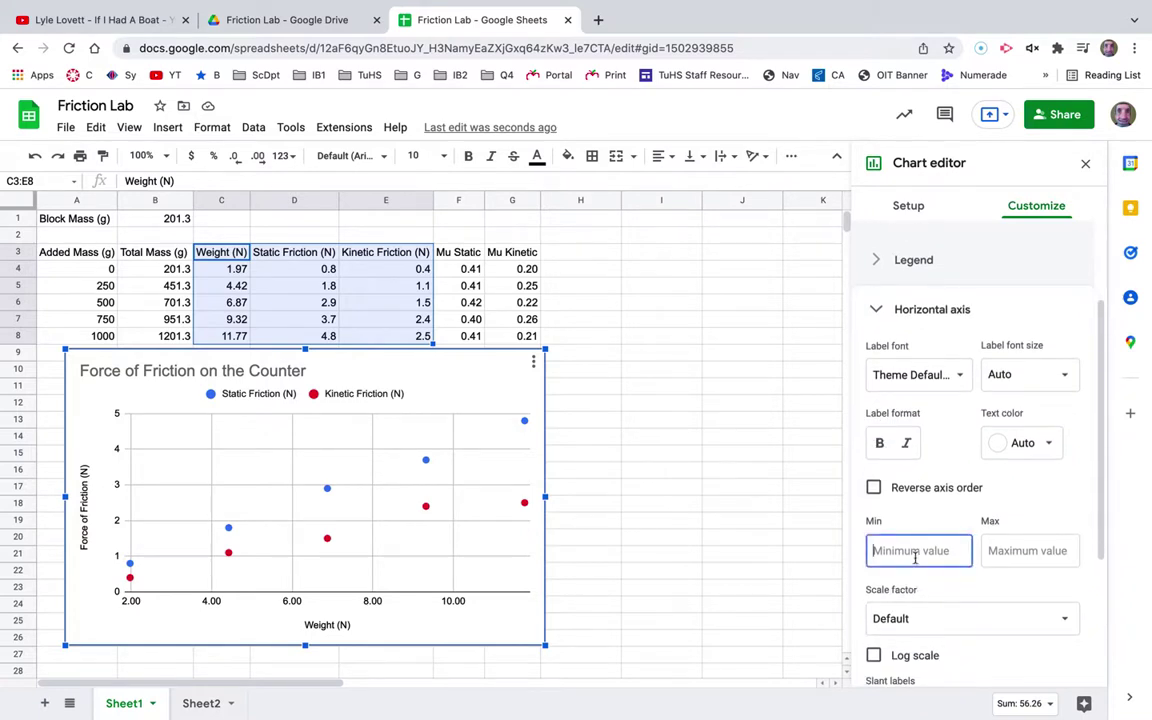
text(0)
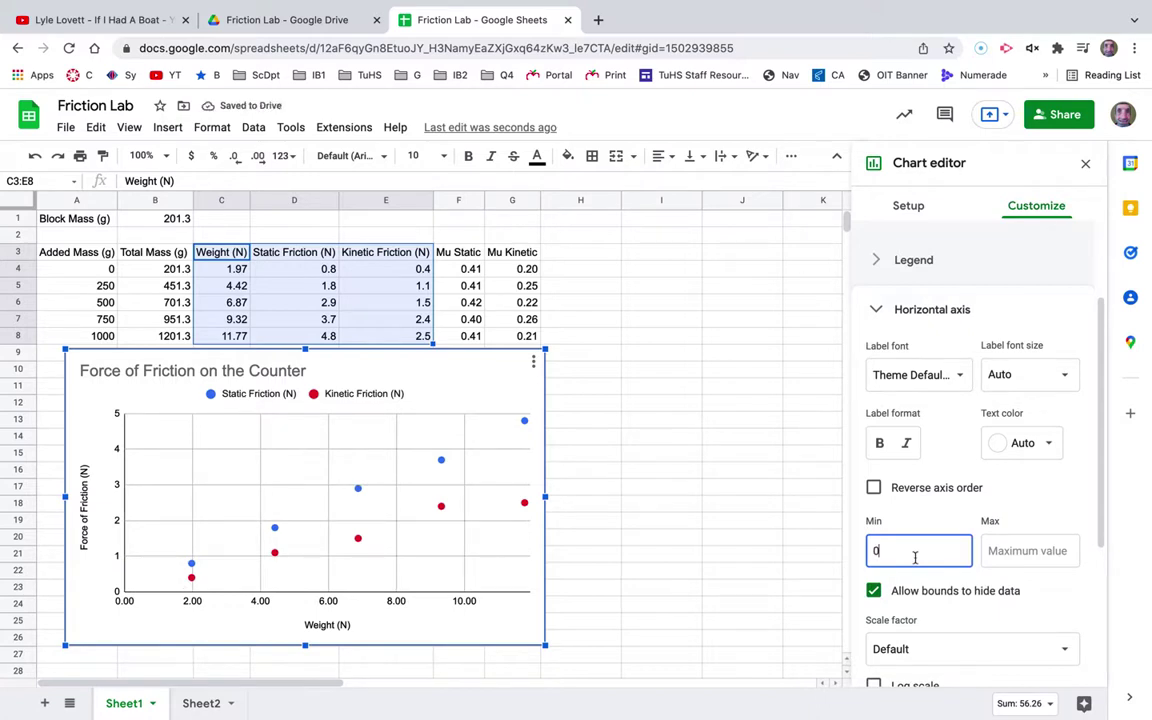
click(1000, 556)
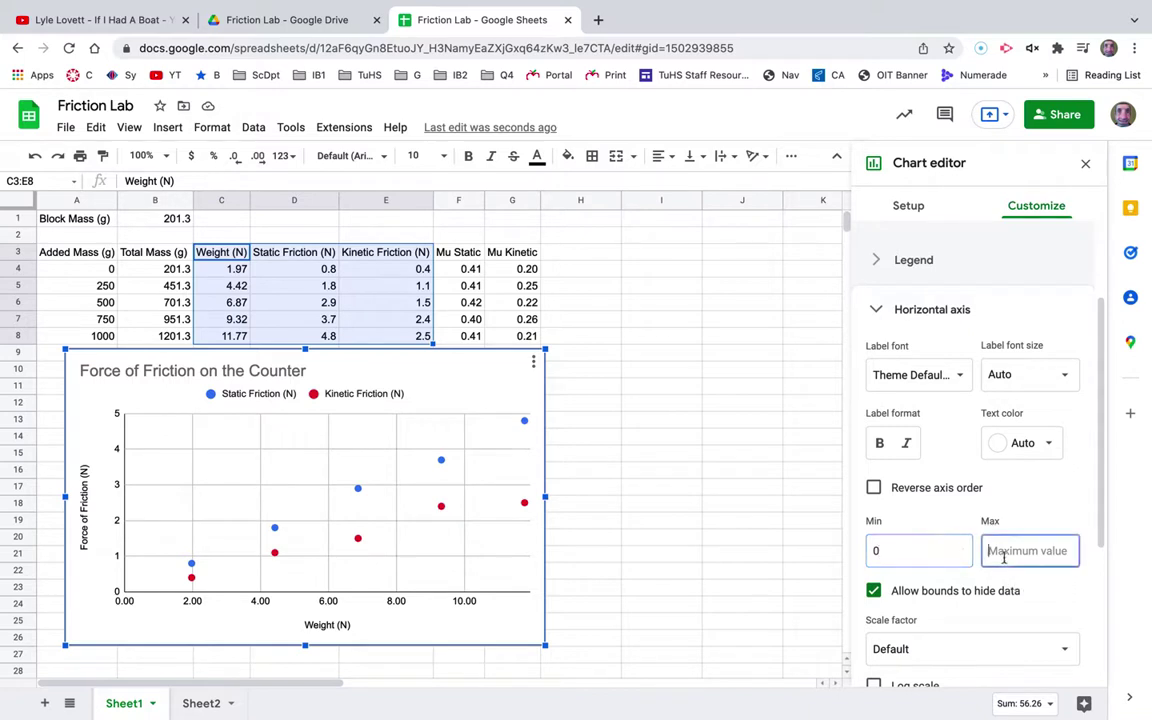
text(12)
click(1033, 594)
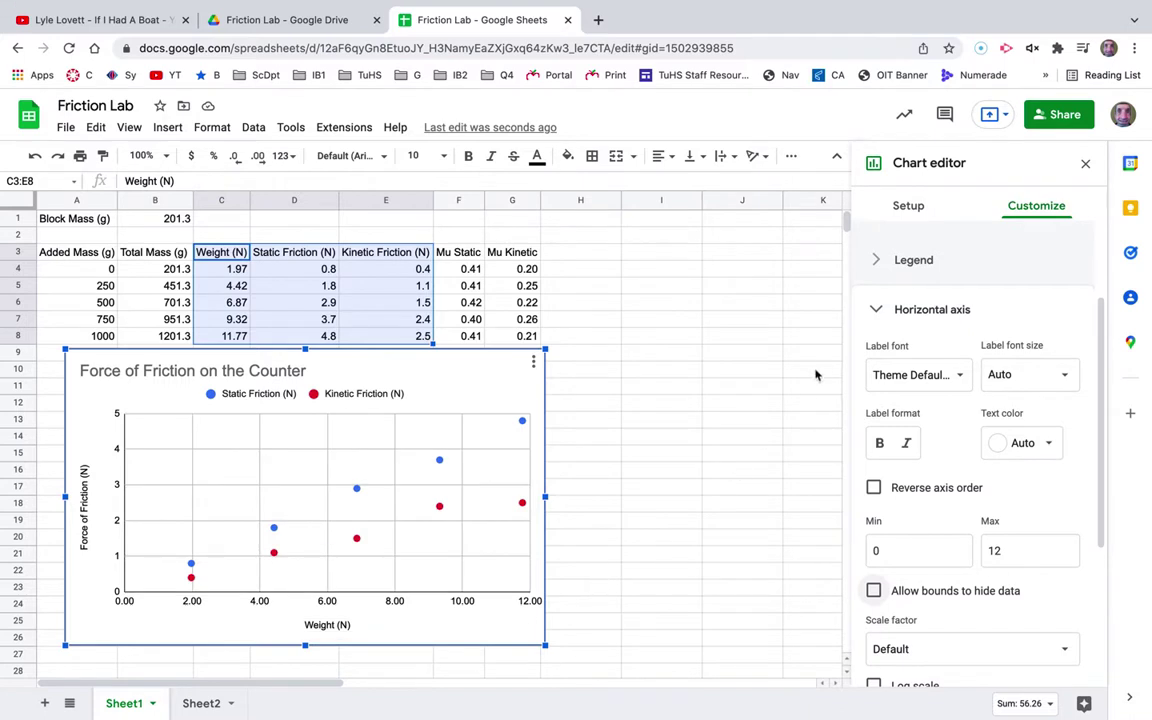
click(870, 311)
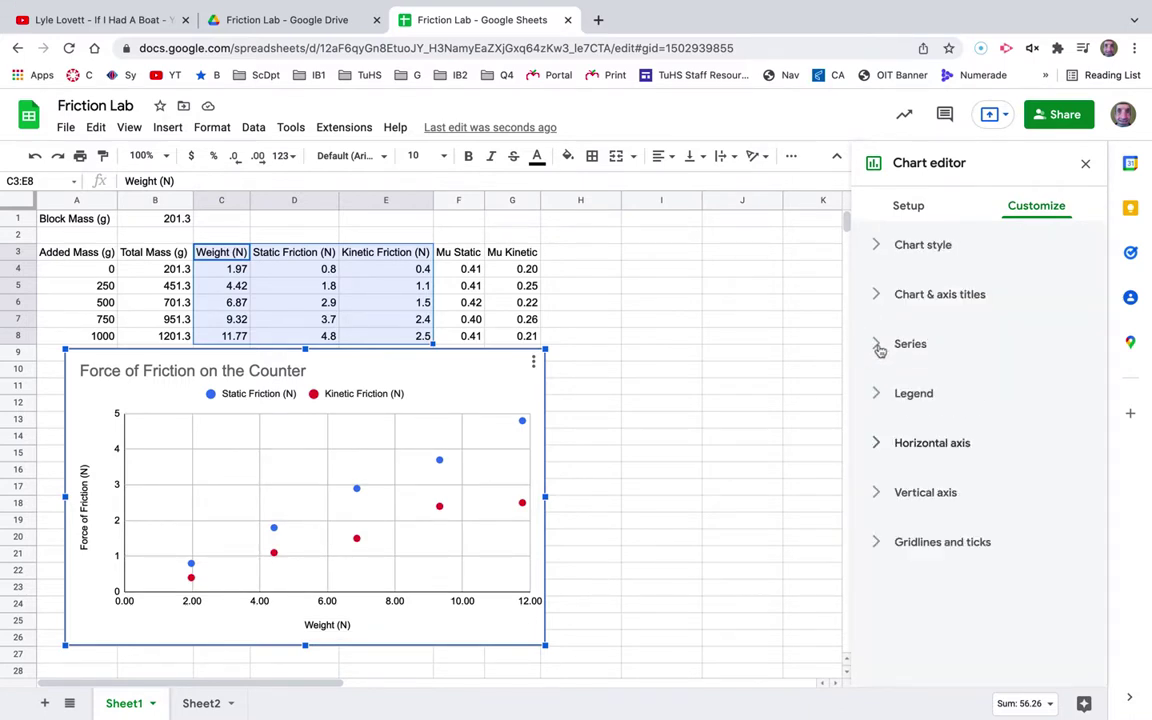
- Change the point shape of the Static Friction (N) series to Triangle
click(879, 347)
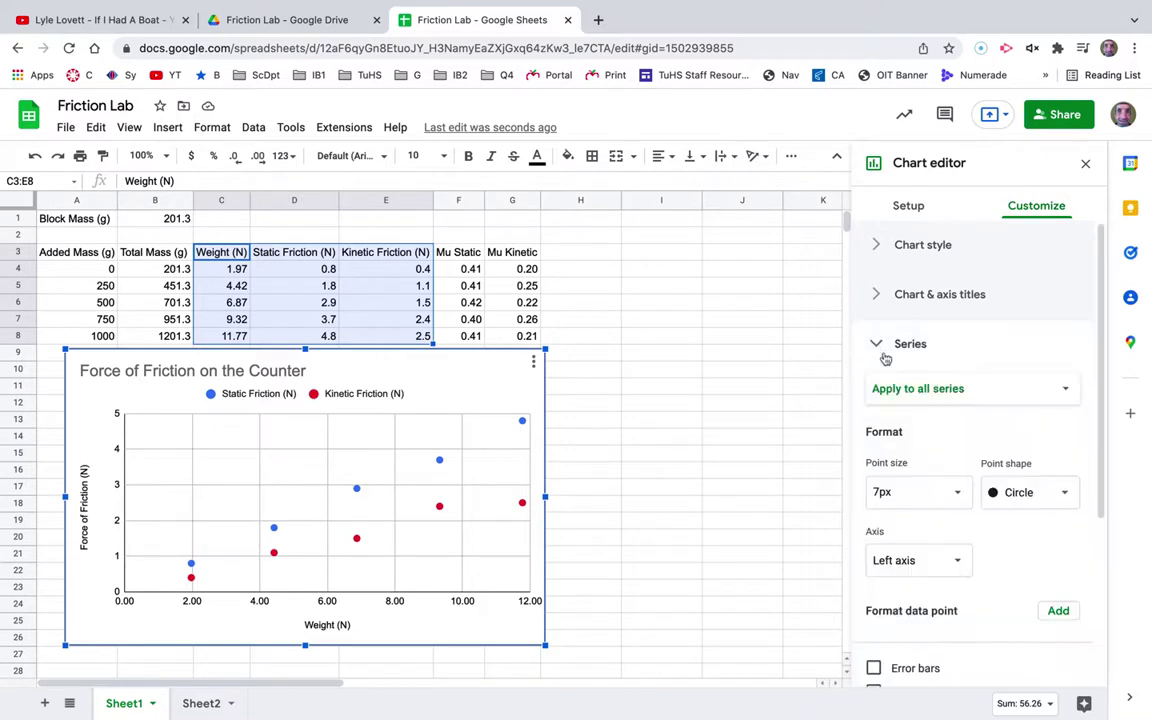
scroll(905, 404, down, 2)
scroll(908, 404, down, 3)
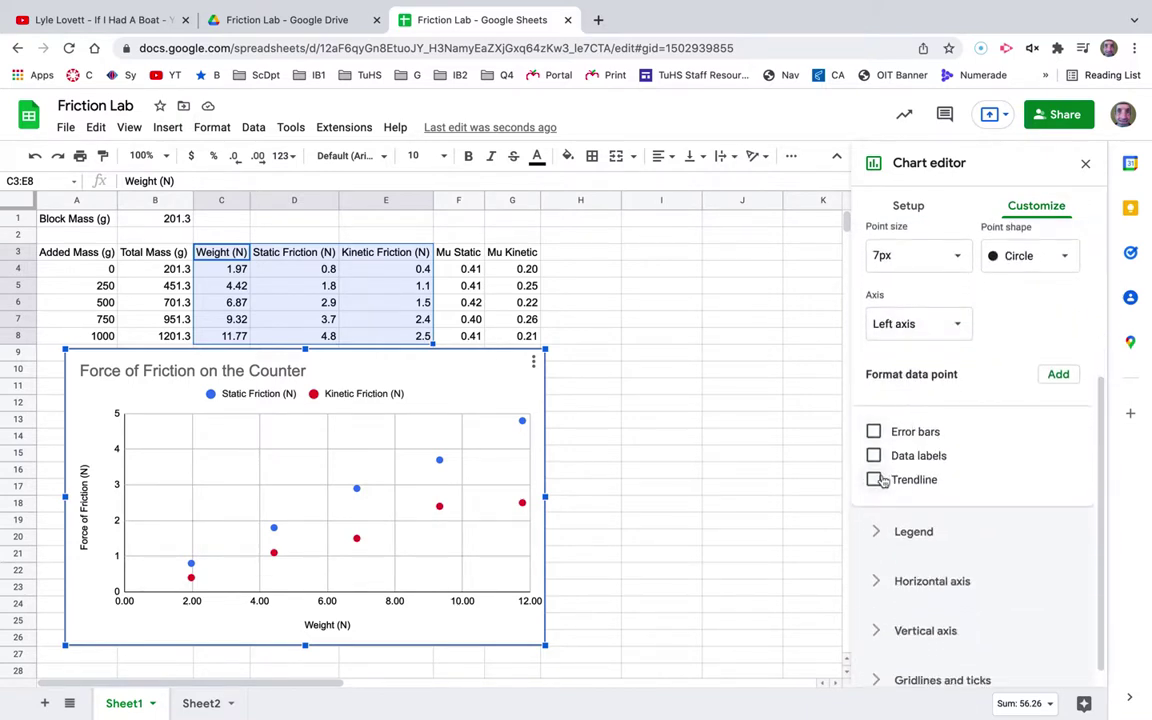
scroll(940, 340, up, 3)
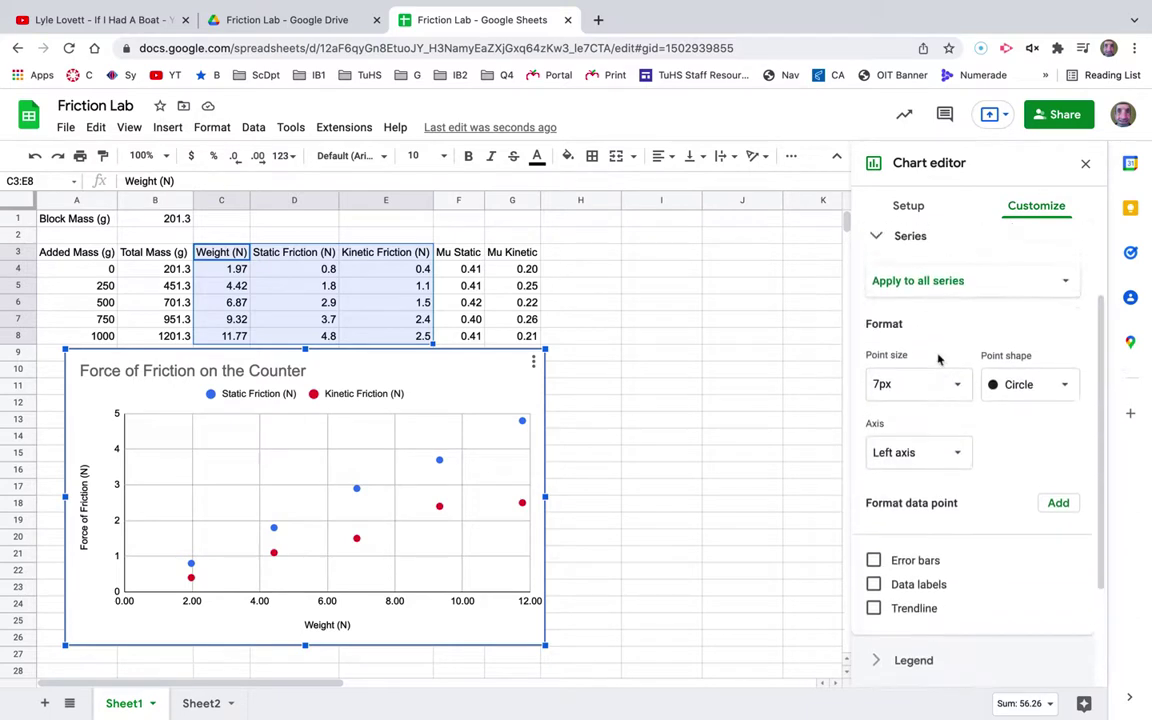
click(880, 246)
click(878, 343)
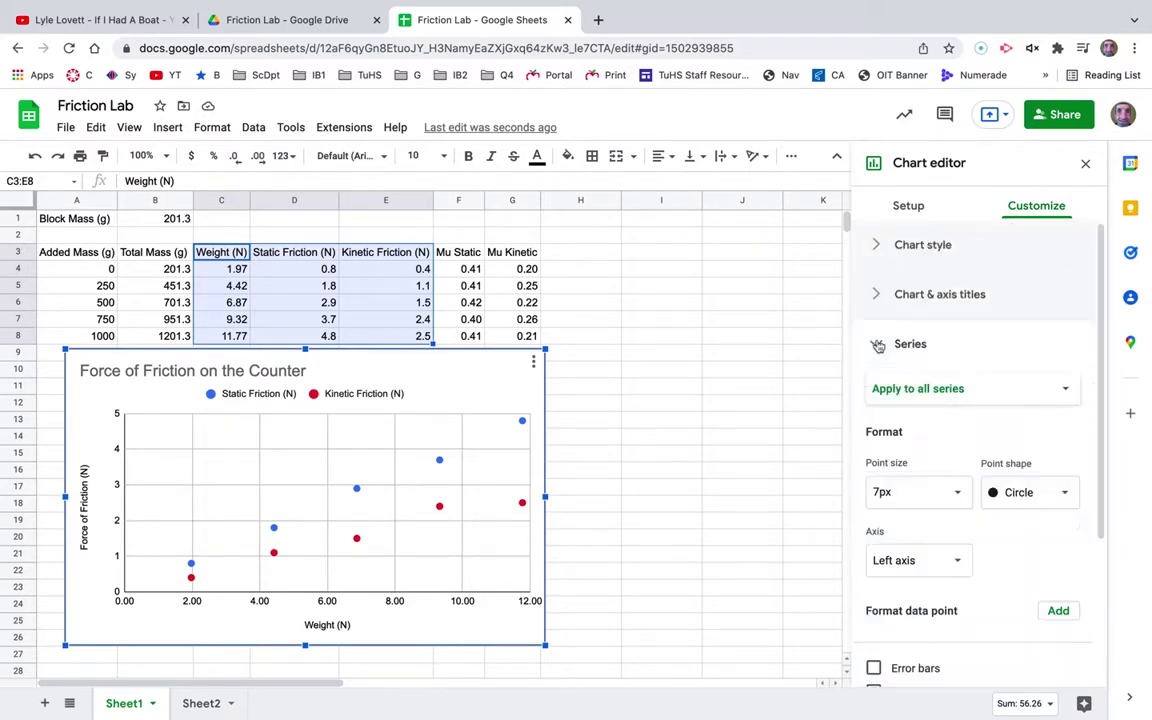
scroll(950, 435, down, 3)
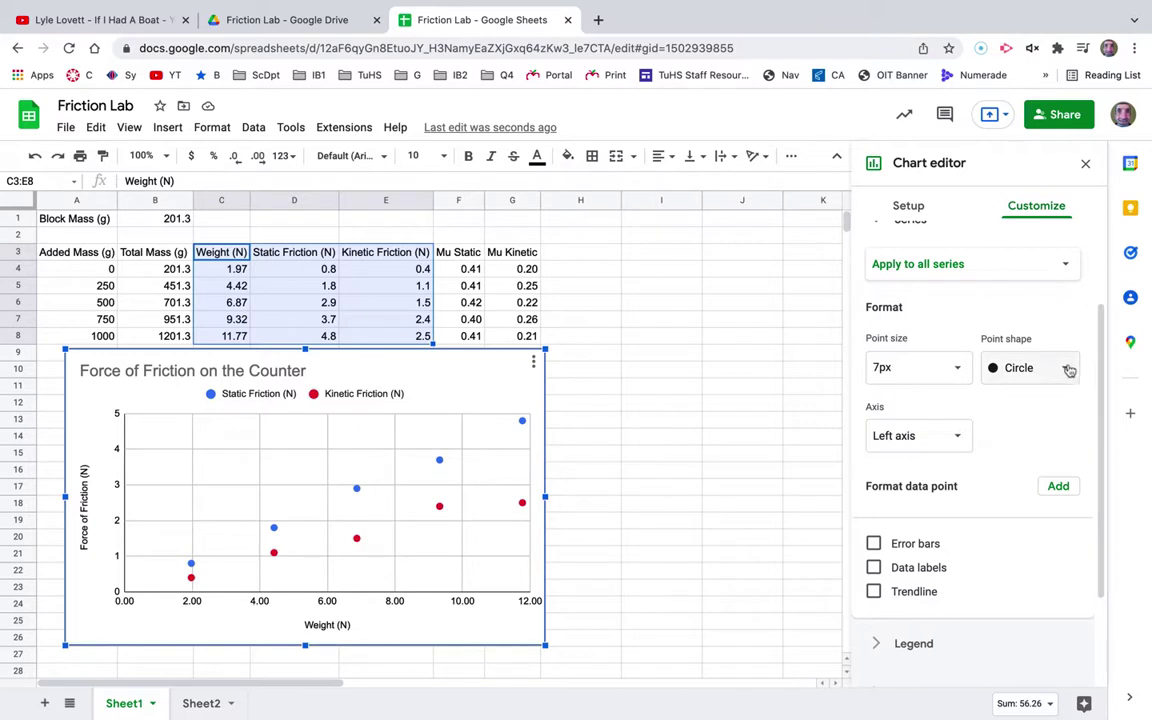
click(1054, 263)
click(990, 288)
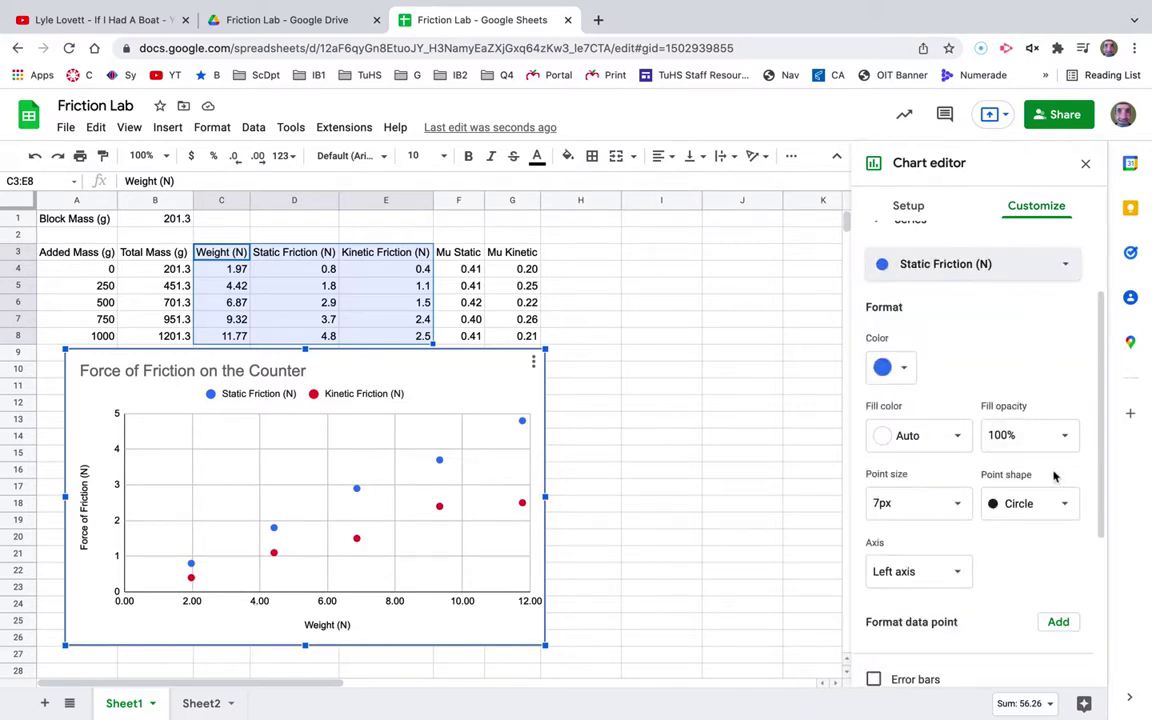
click(1035, 503)
click(1039, 526)
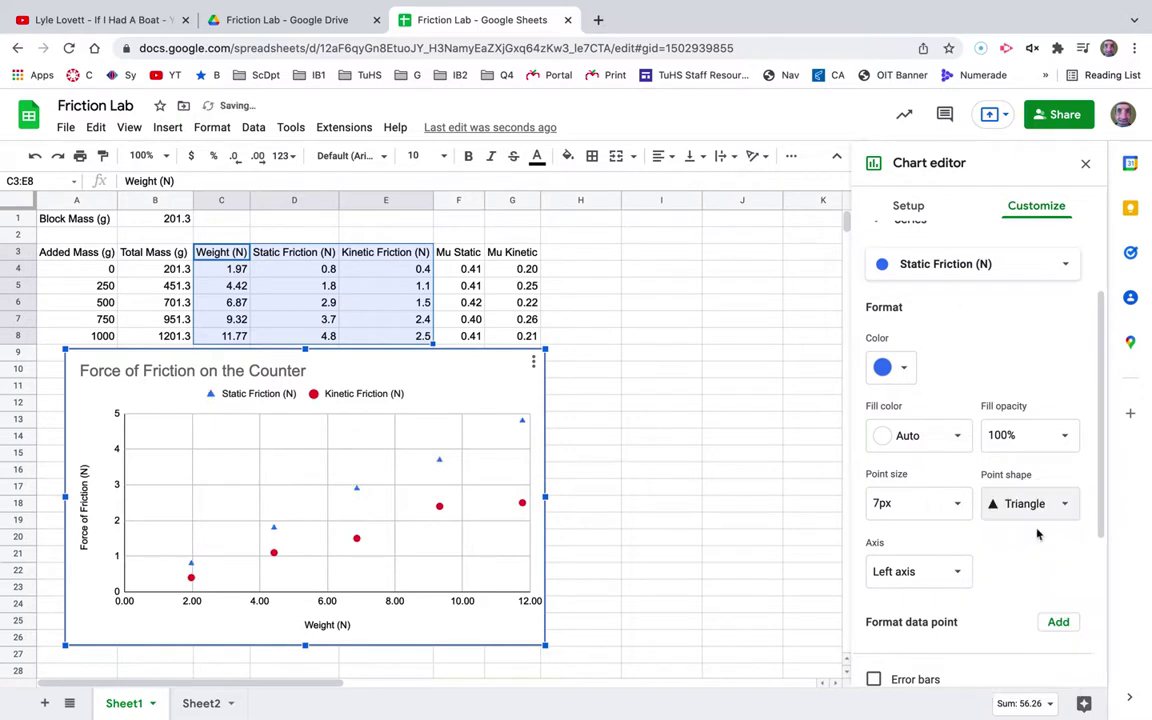
- Change the point shape of the Kinetic Friction (N) series to Square
scroll(1002, 388, up, 2)
click(998, 372)
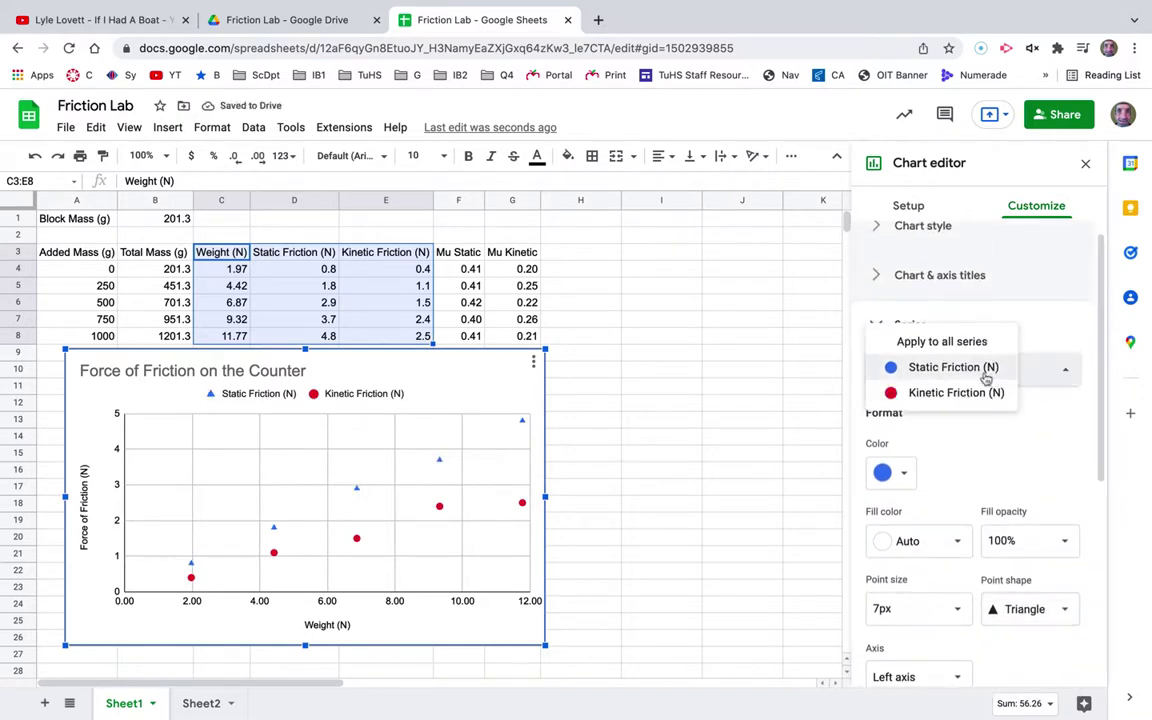
click(974, 398)
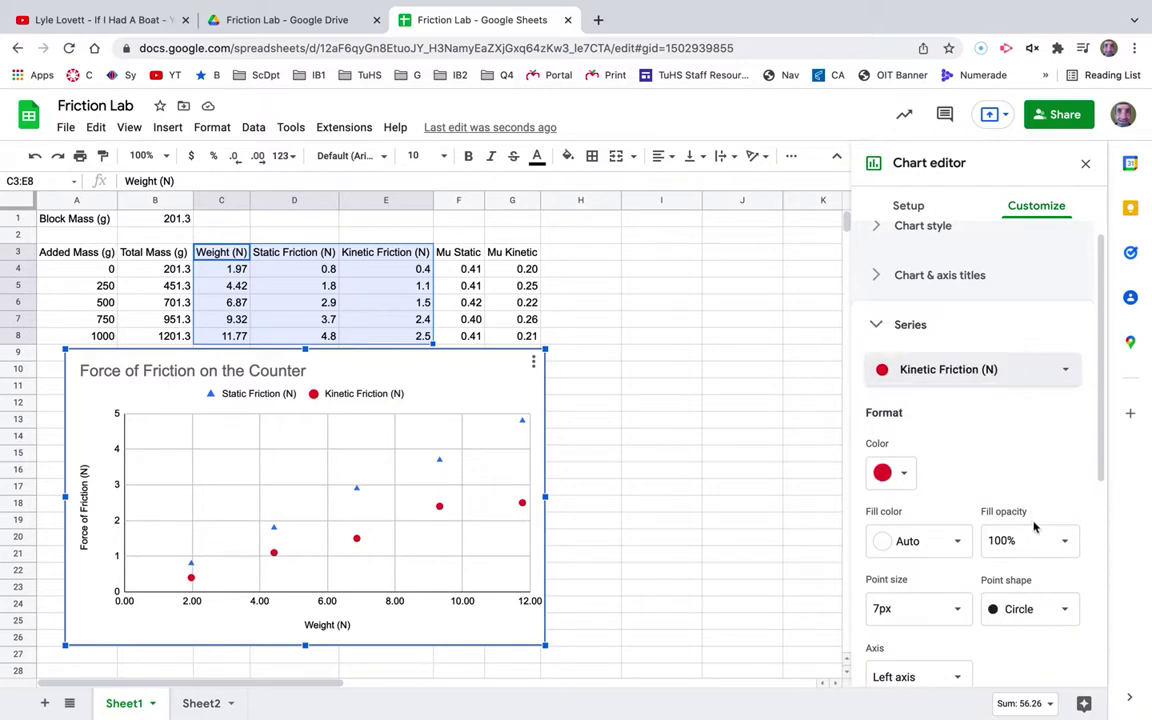
click(1057, 609)
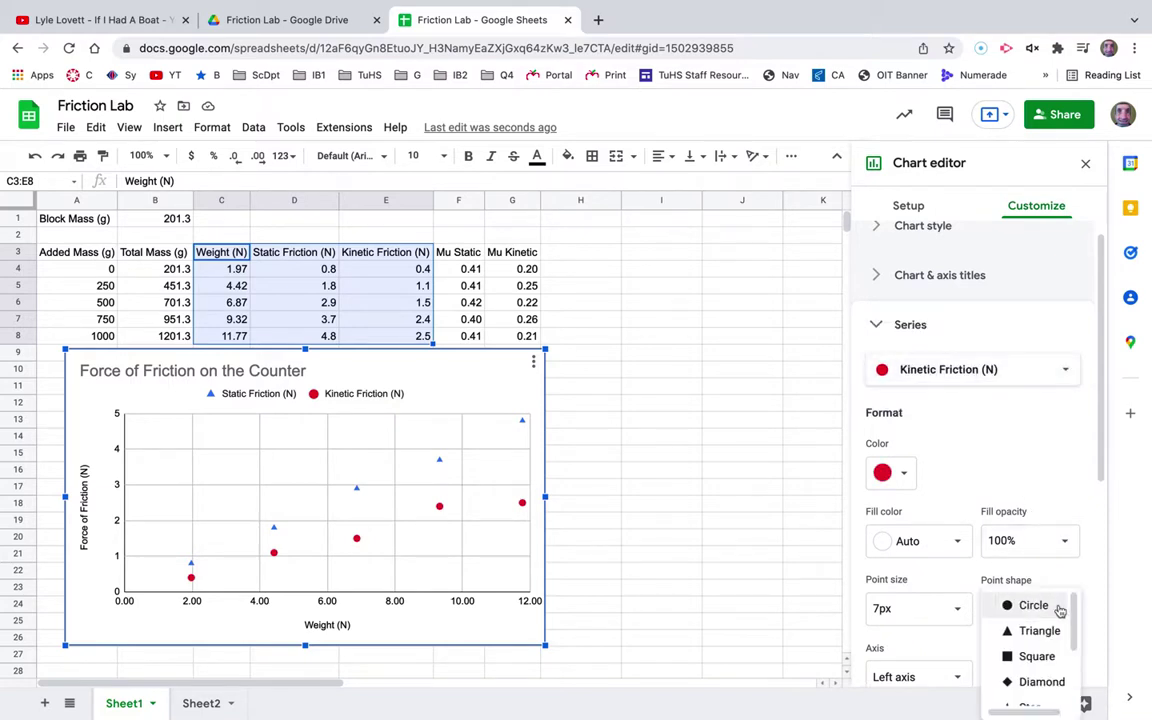
click(1040, 657)
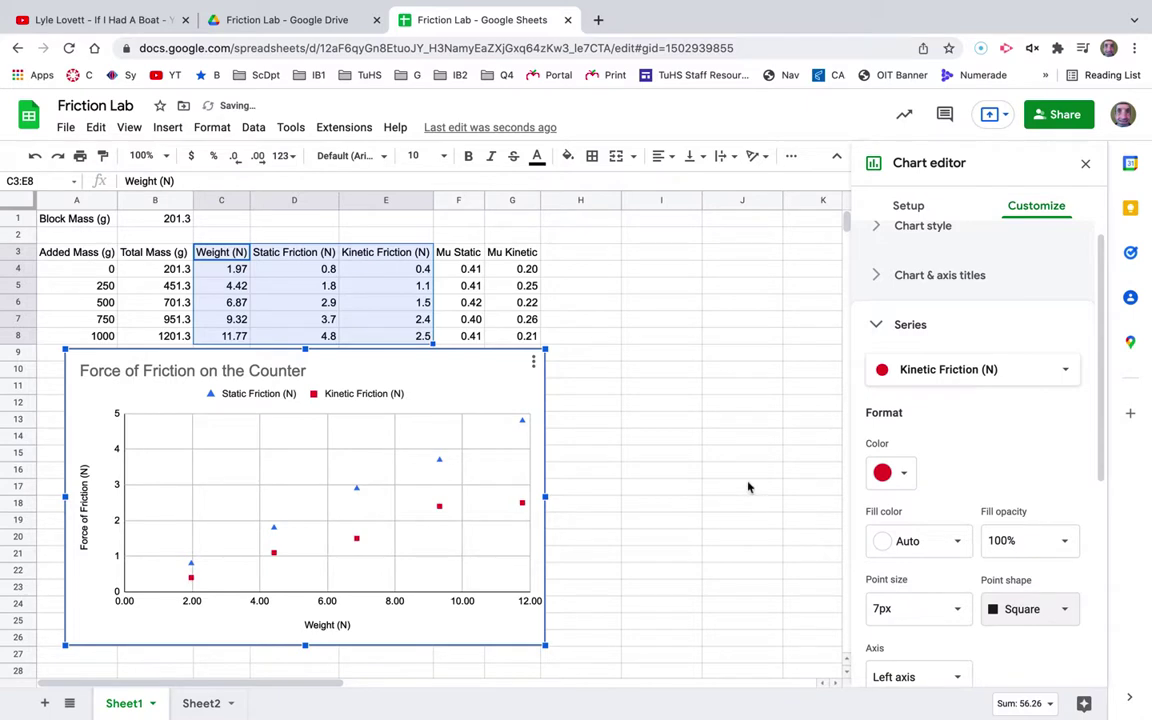
- Try adding trendlines to the Kinetic Friction (N) and Static Friction (N) series individually, and undo the additions
scroll(748, 485, down, 1)
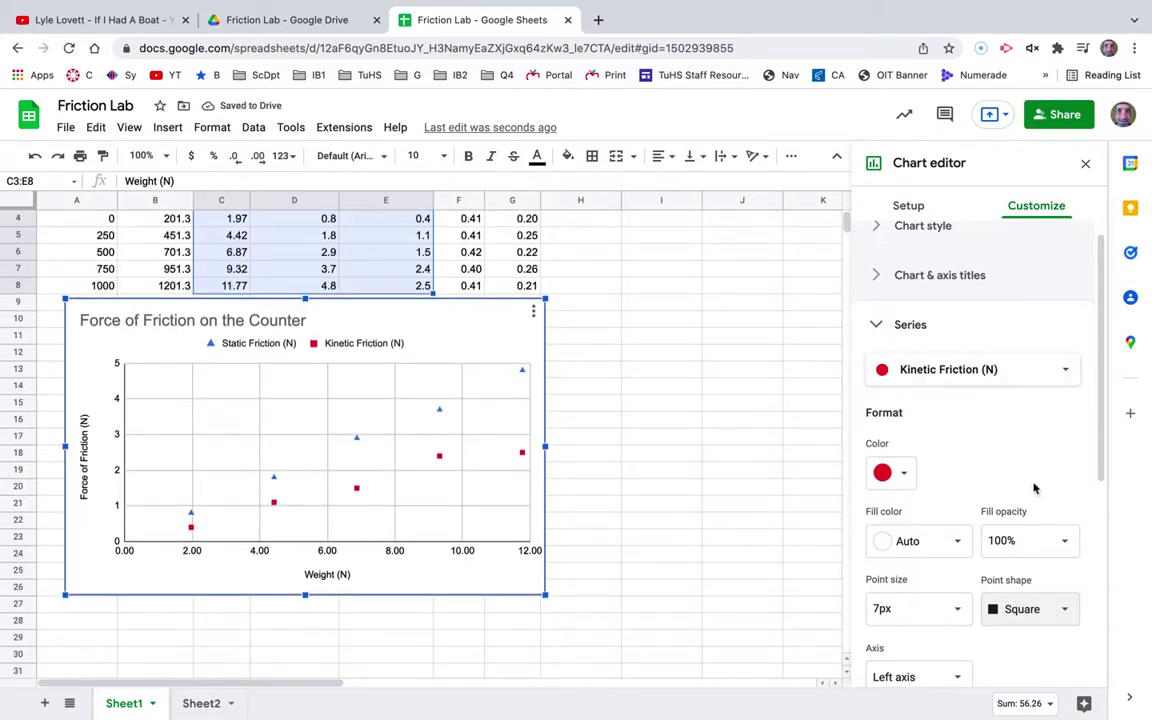
scroll(1035, 488, down, 3)
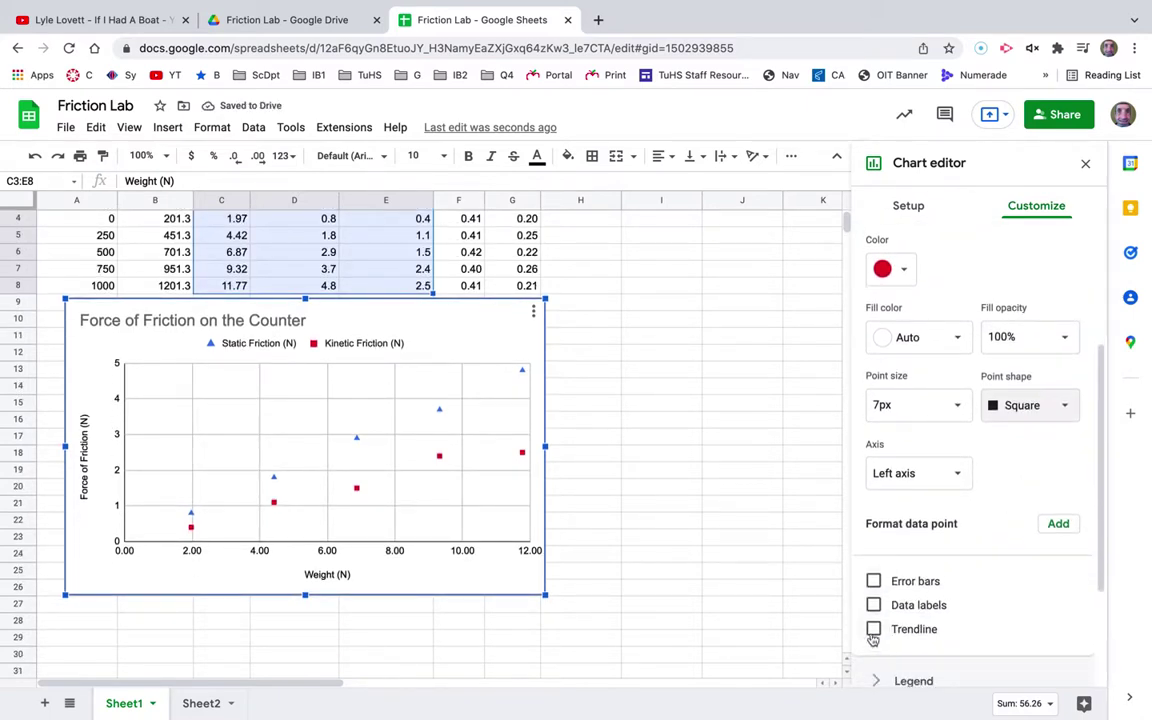
click(874, 630)
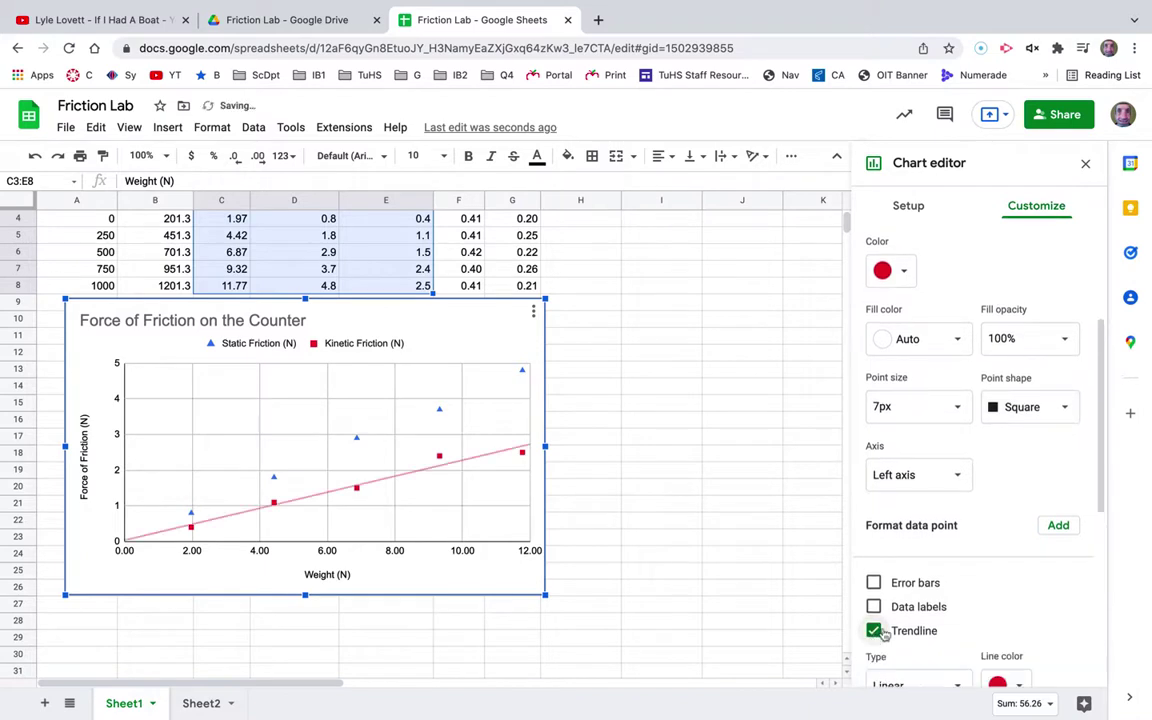
scroll(880, 633, down, 3)
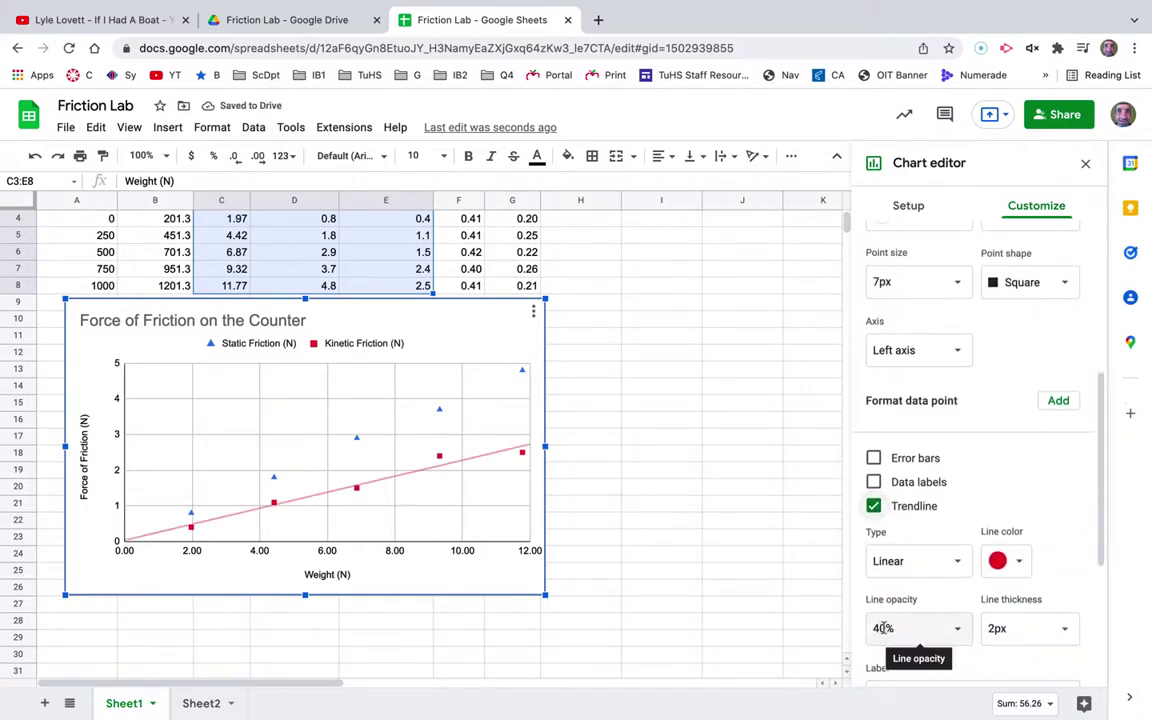
scroll(977, 424, up, 5)
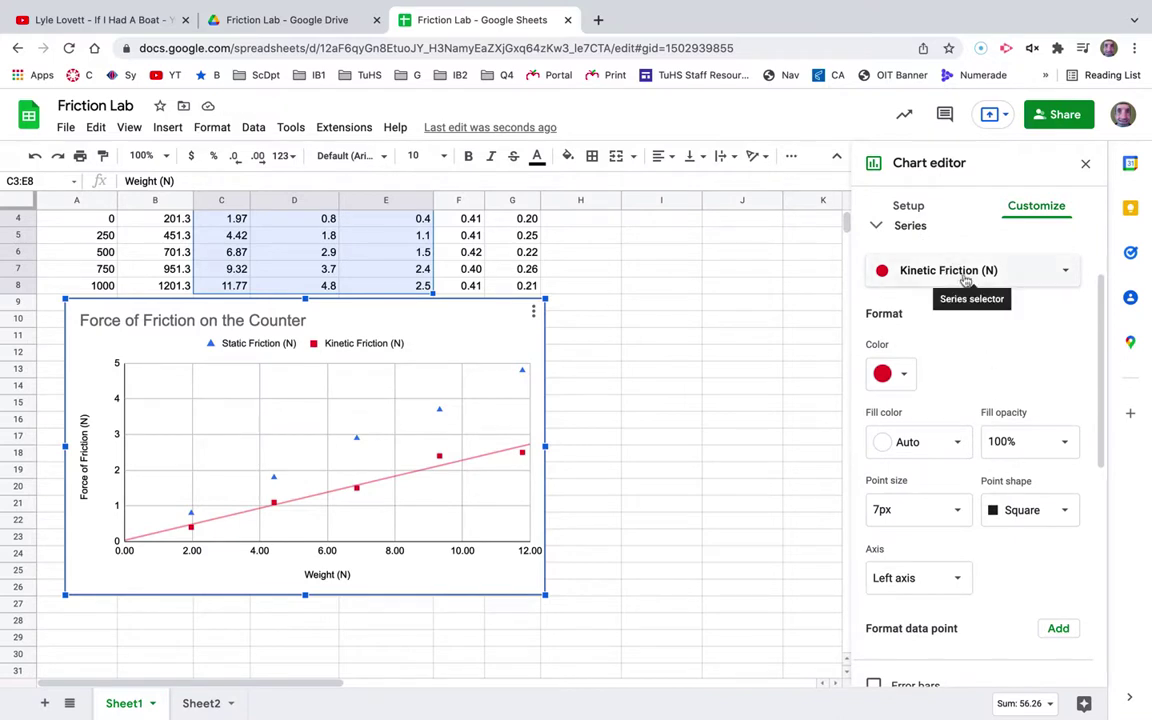
click(966, 279)
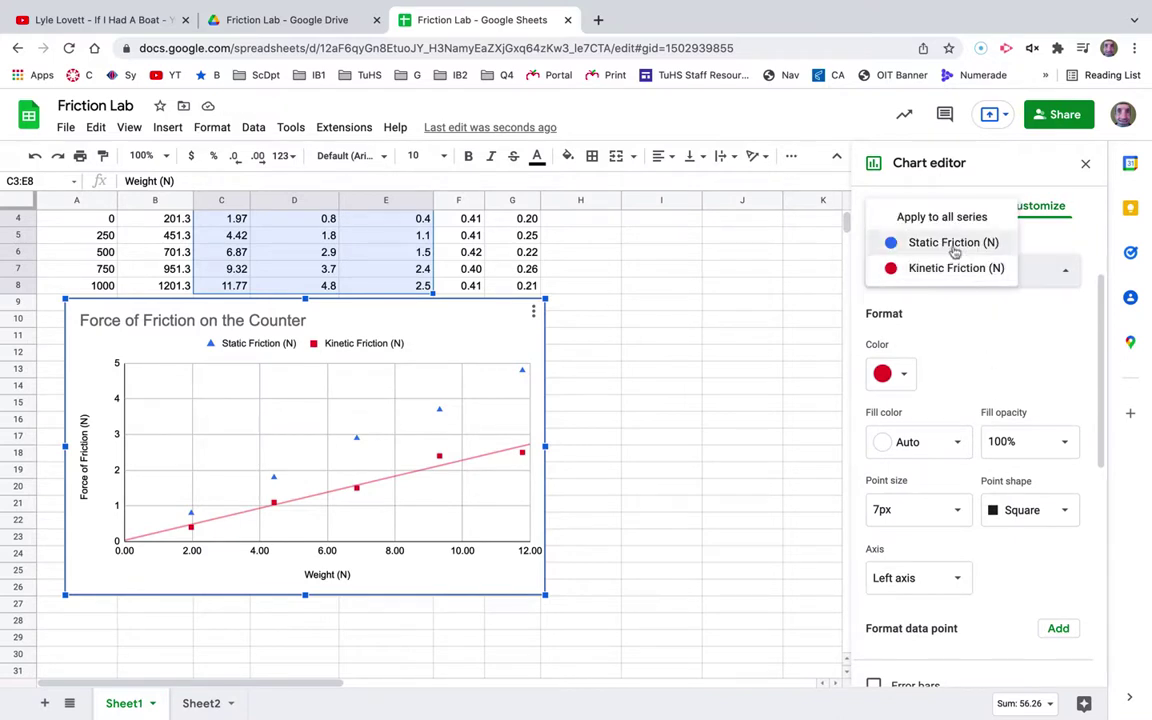
click(956, 247)
scroll(980, 494, down, 4)
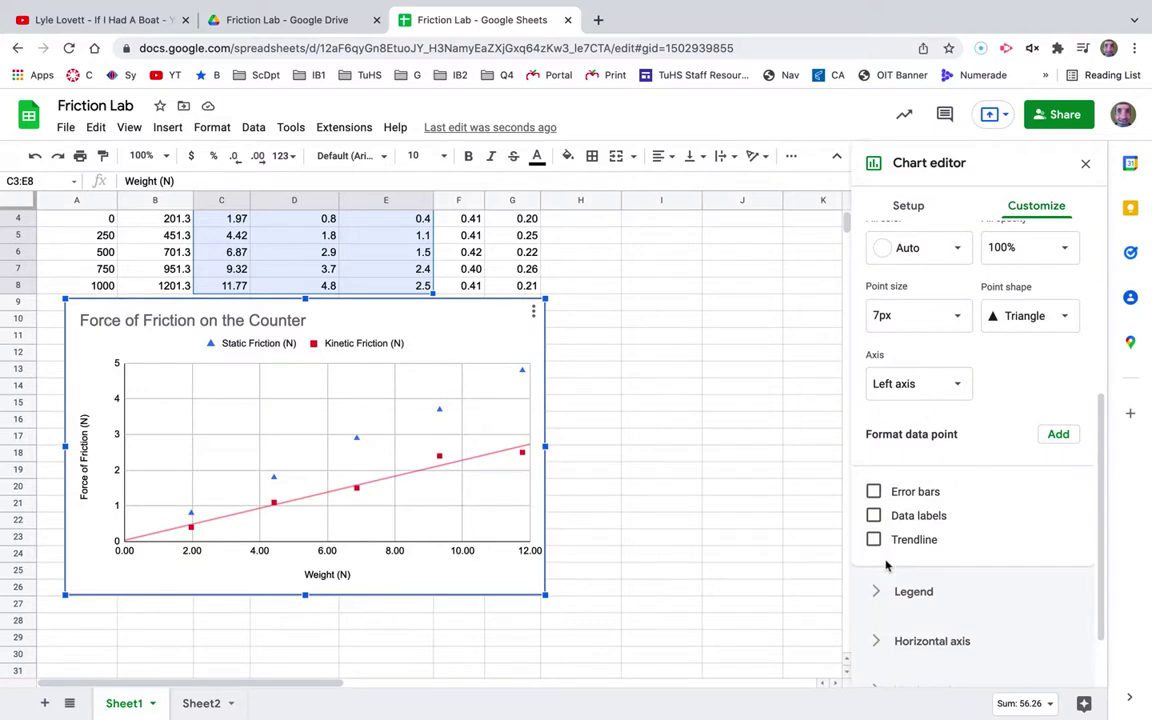
click(874, 540)
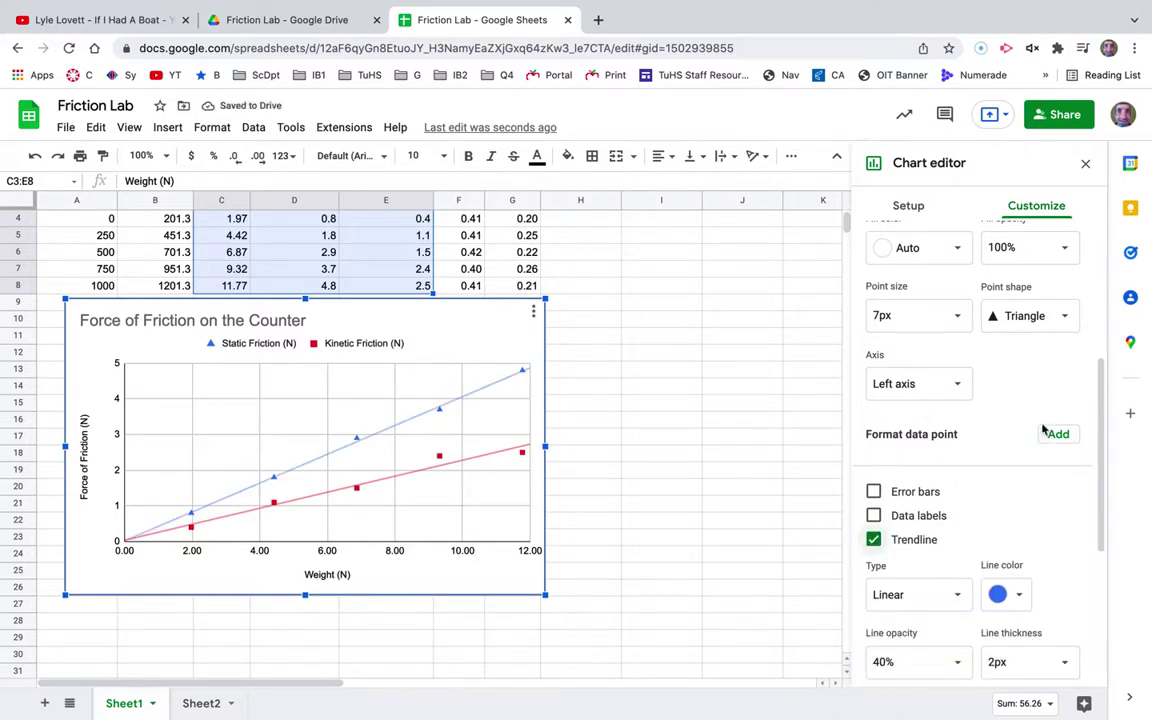
key(ctrl+z)
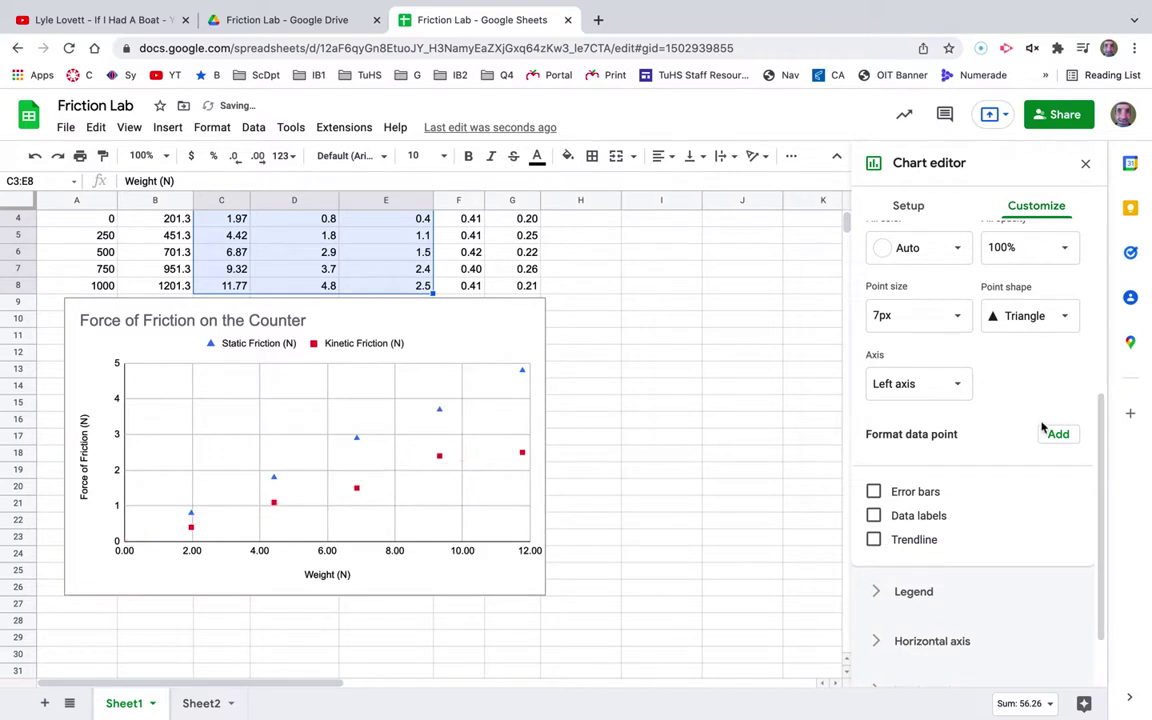
- Add a linear trendline to all series of the friction chart at once
scroll(1042, 428, up, 6)
click(975, 388)
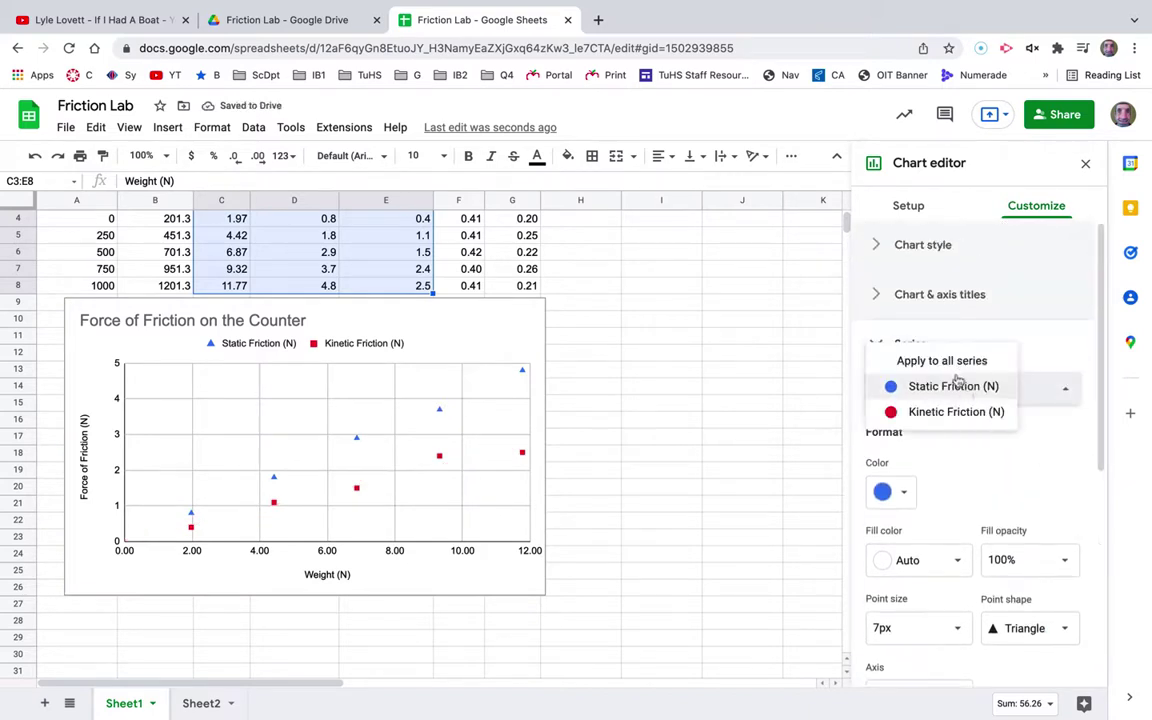
click(951, 362)
scroll(975, 465, down, 3)
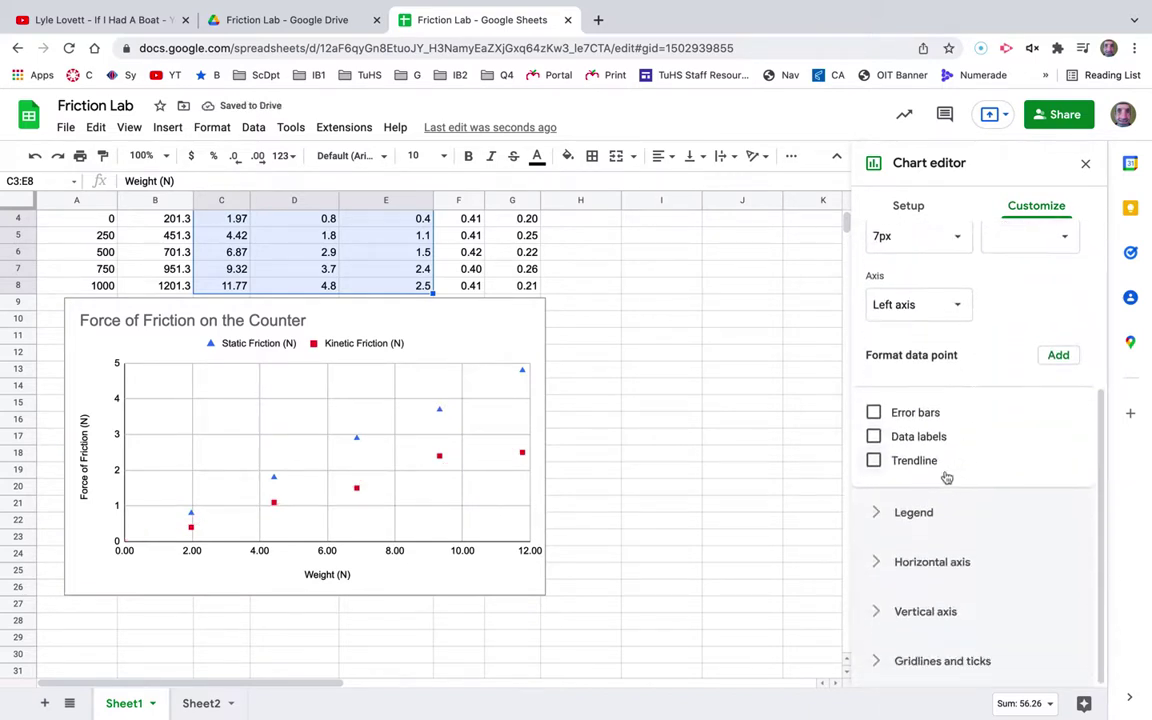
click(909, 463)
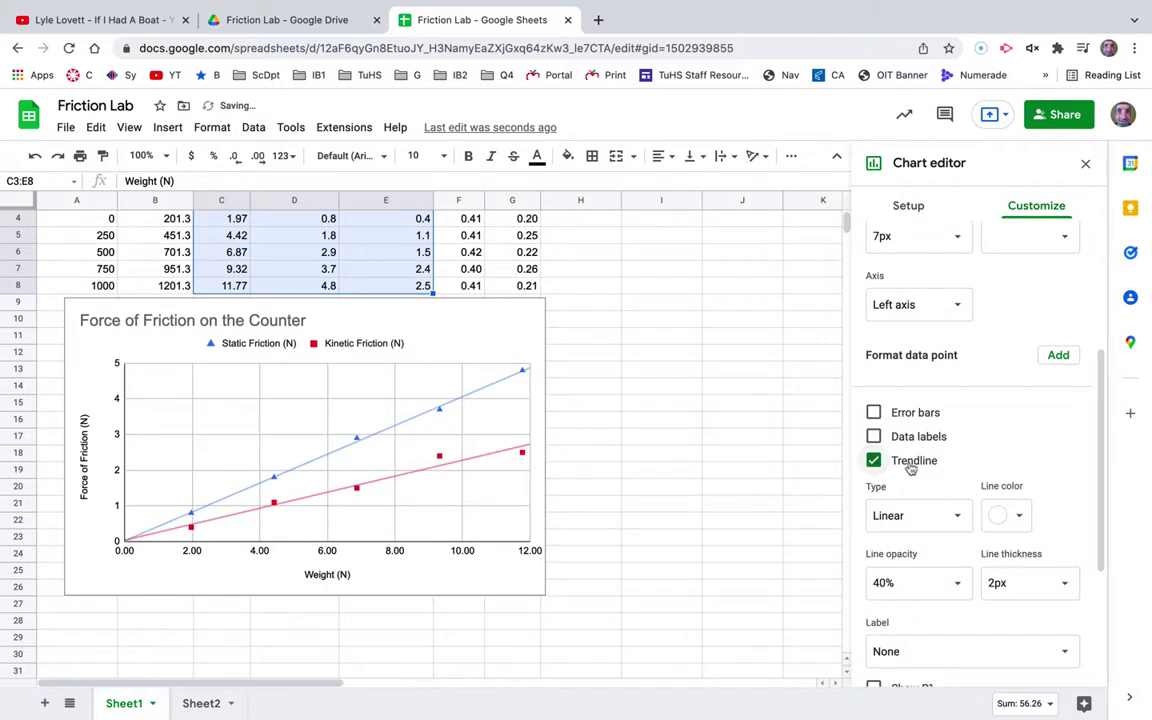
- Label the trendlines of all series with their equations using the Use Equation option
scroll(980, 620, down, 1)
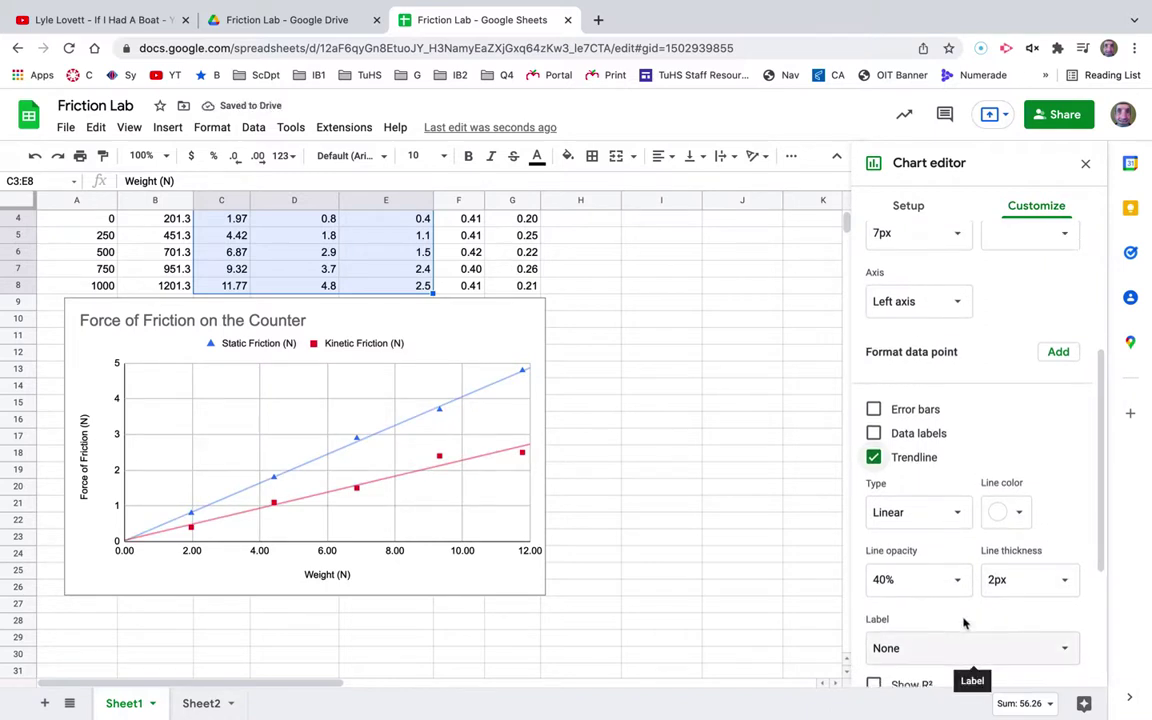
scroll(940, 617, down, 1)
click(936, 591)
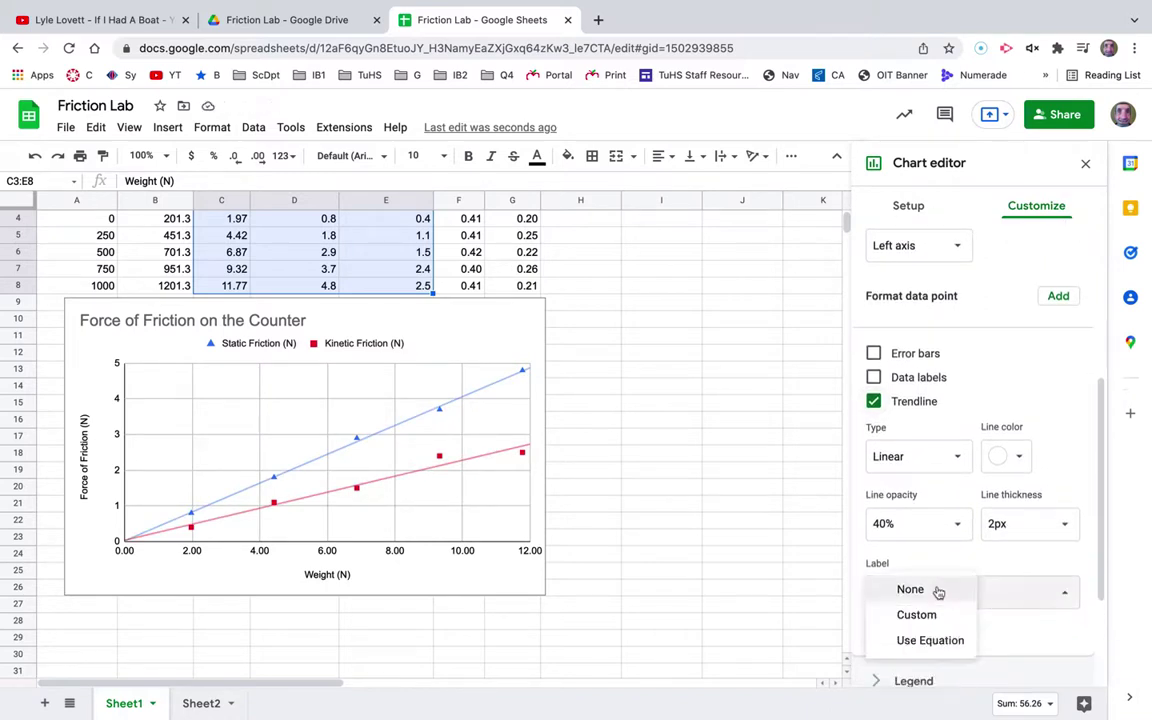
click(949, 639)
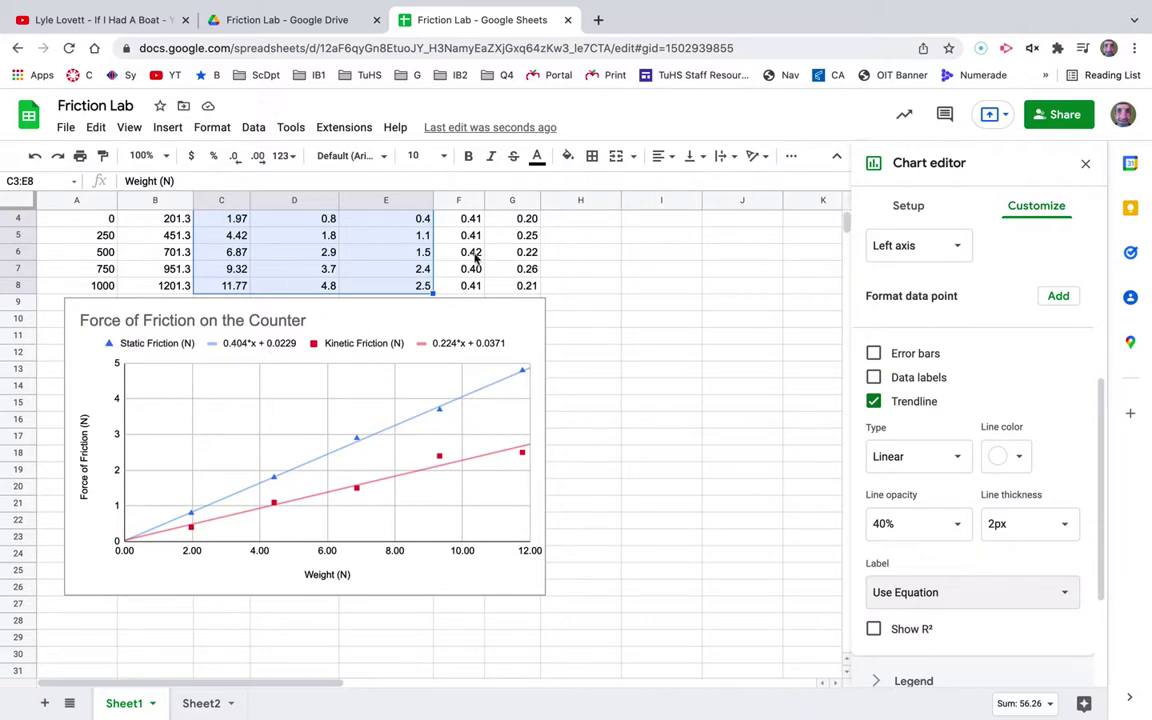
- Compare the Mu Static and Mu Kinetic values in F4:F8 and G4:G8 with the slopes in the trendline equations
drag(469, 224, 470, 286)
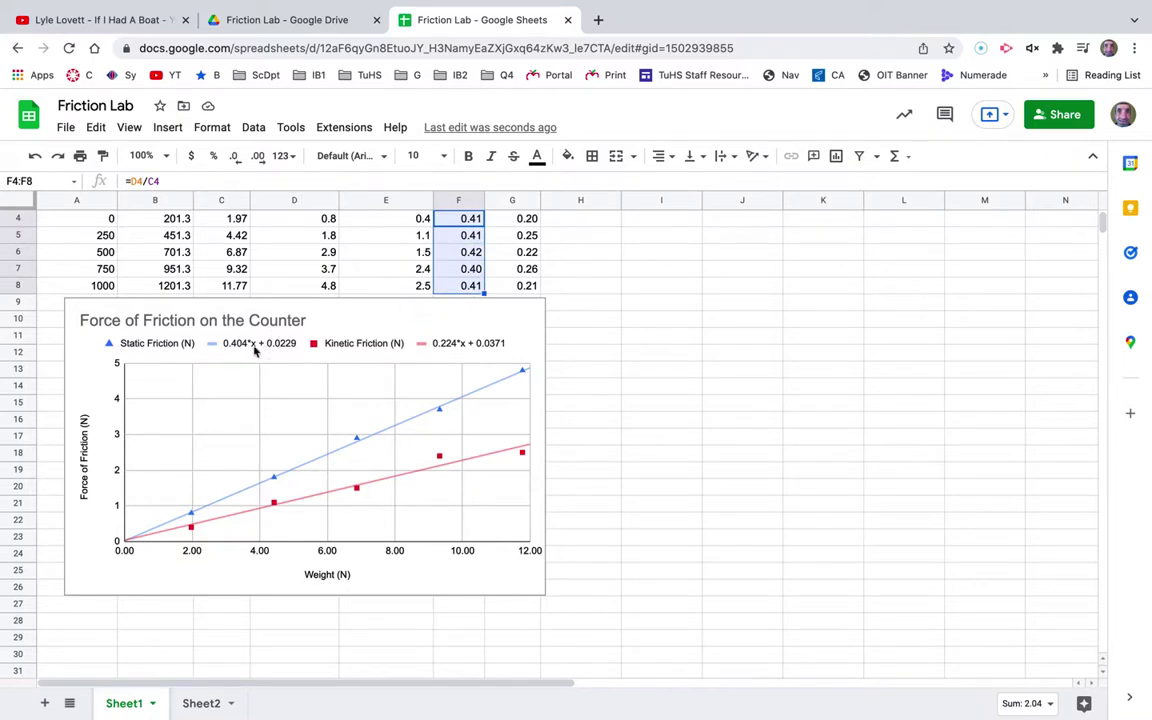
click(450, 348)
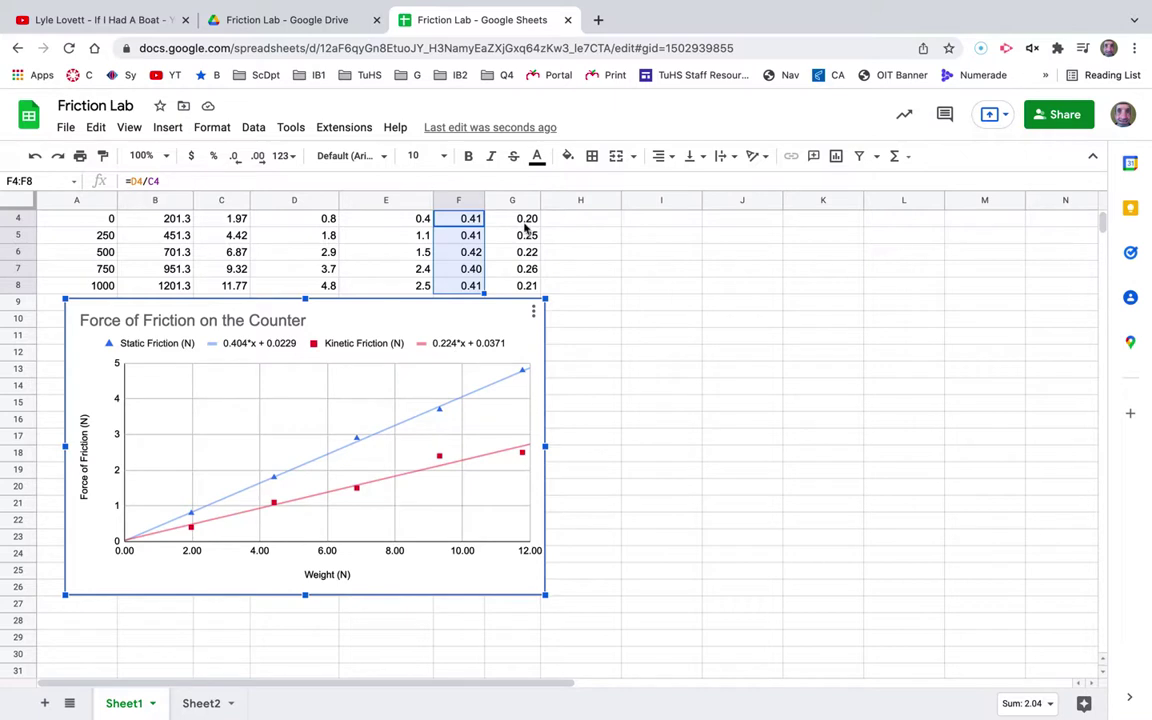
drag(520, 218, 525, 287)
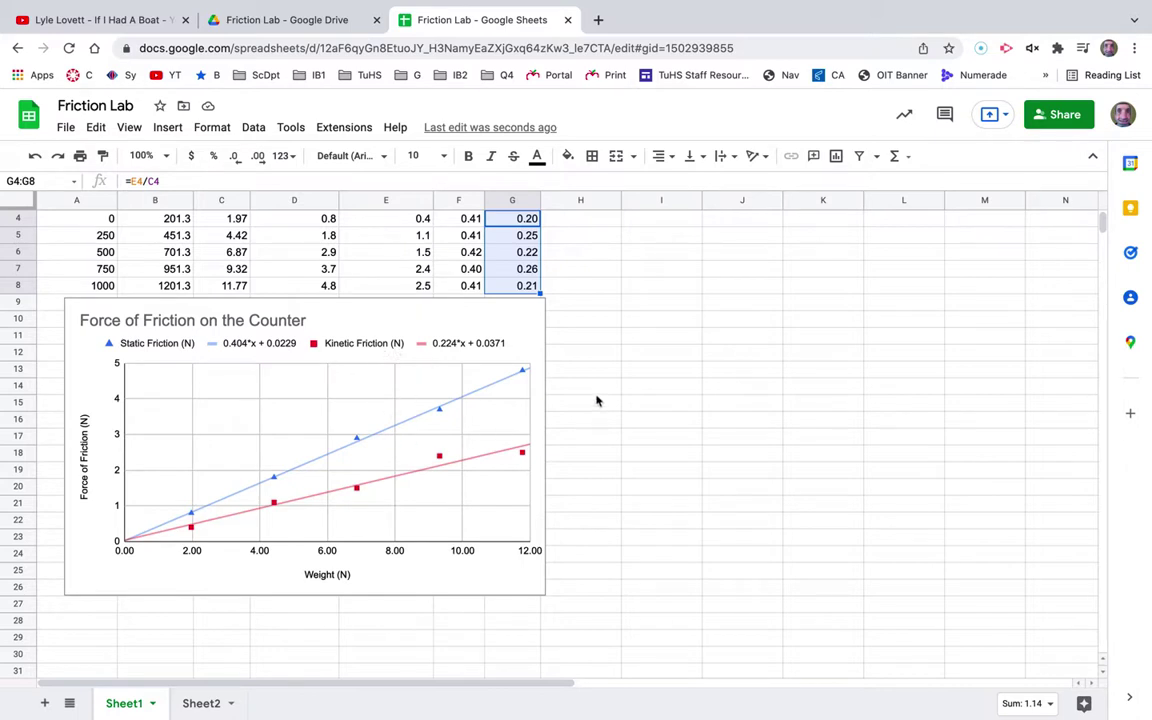
click(704, 404)
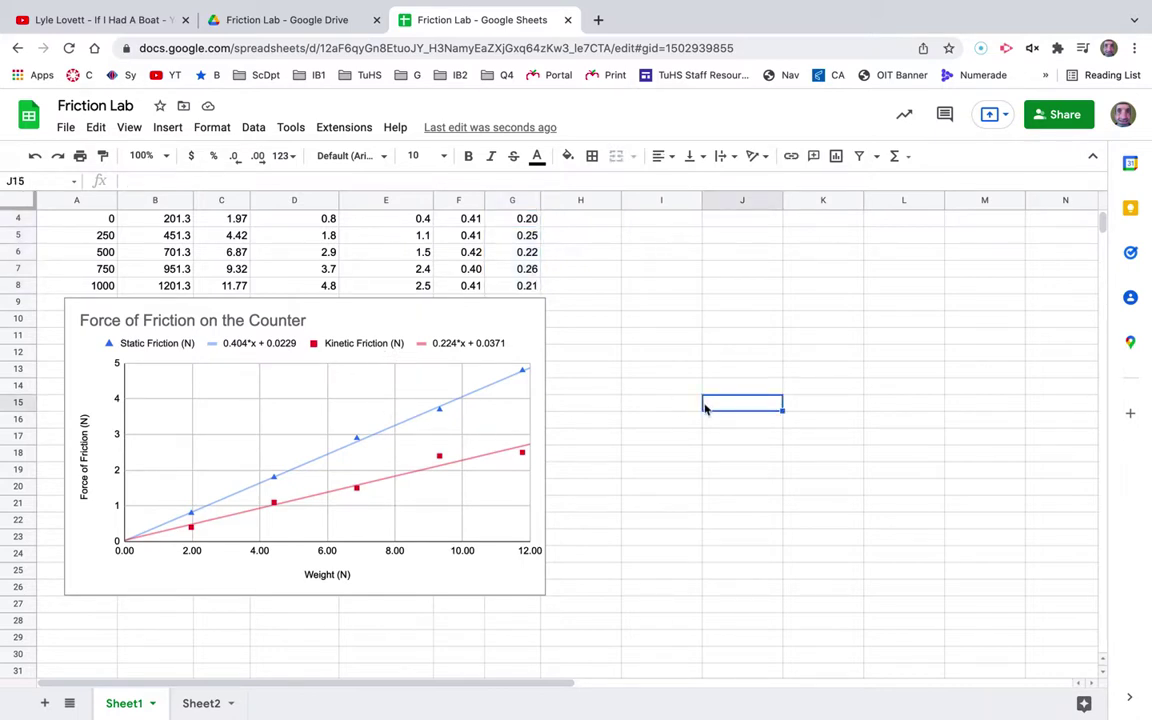
- Rename the sheet Sheet1 as Counter
click(153, 704)
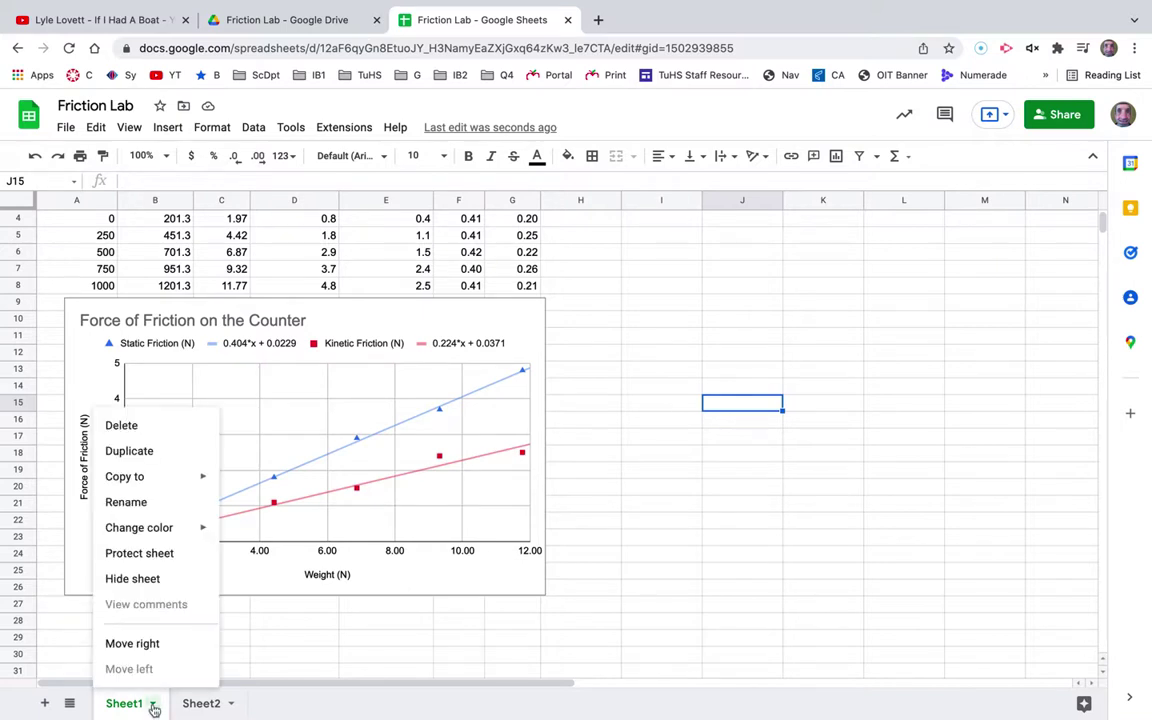
click(127, 502)
text(Counter)
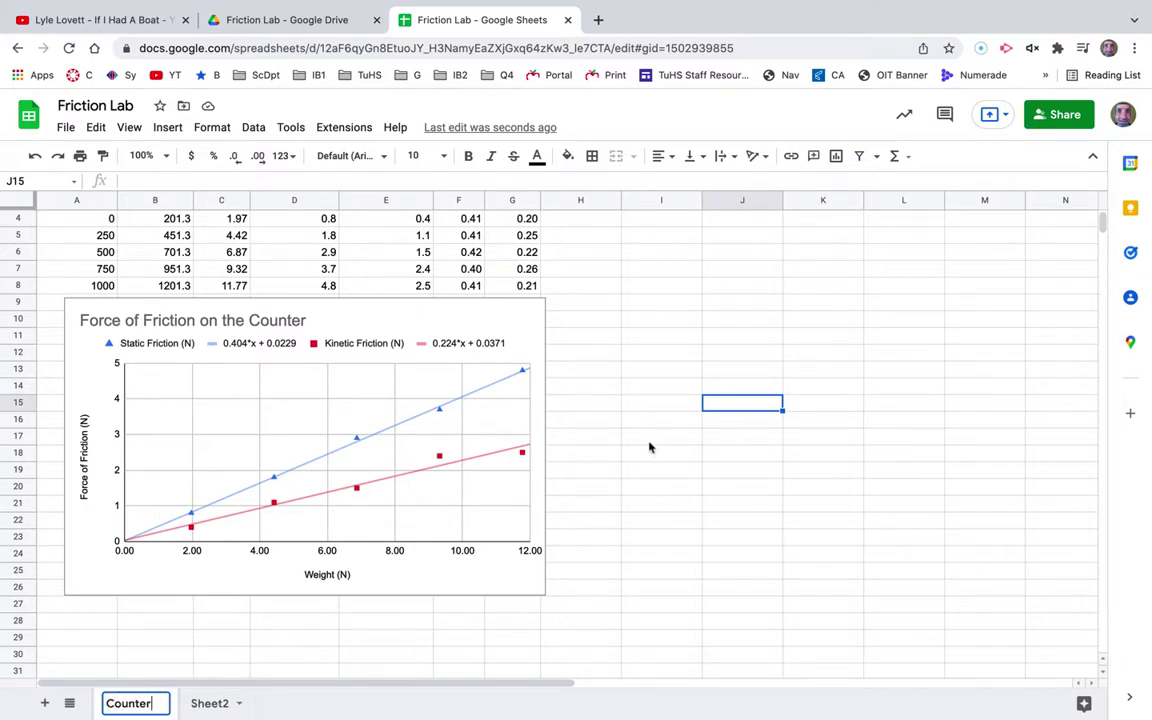
click(860, 488)
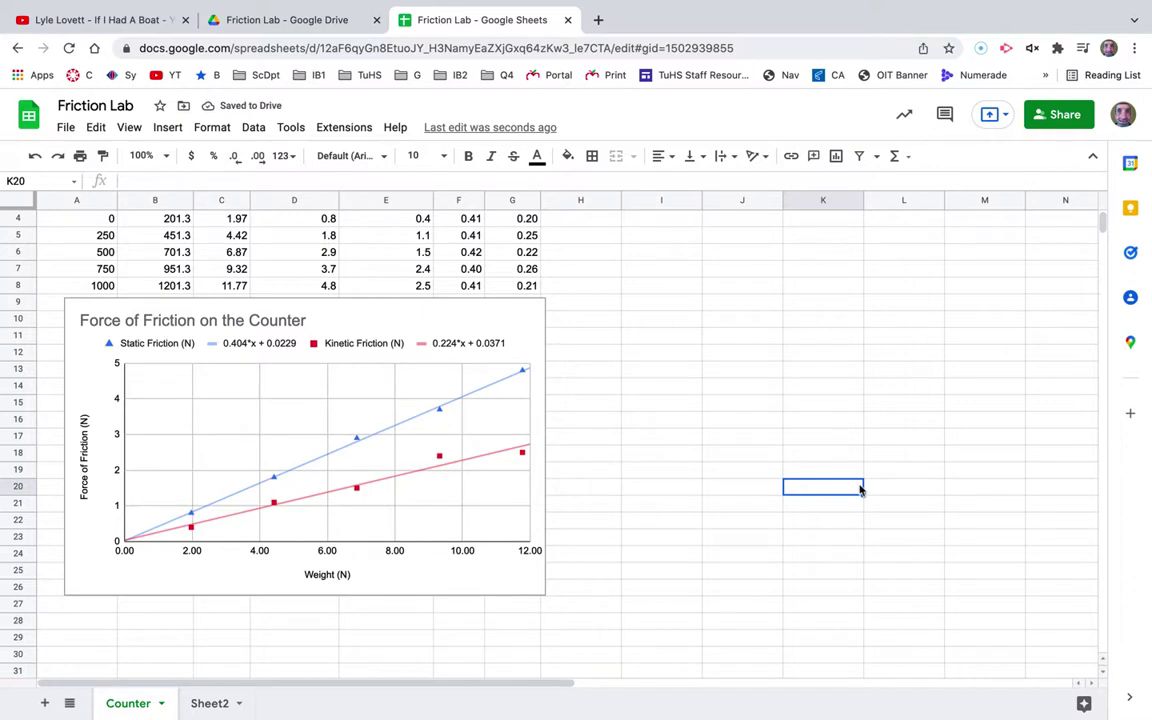
- Duplicate the Counter sheet and rename the copy as Paper
scroll(720, 450, up, 3)
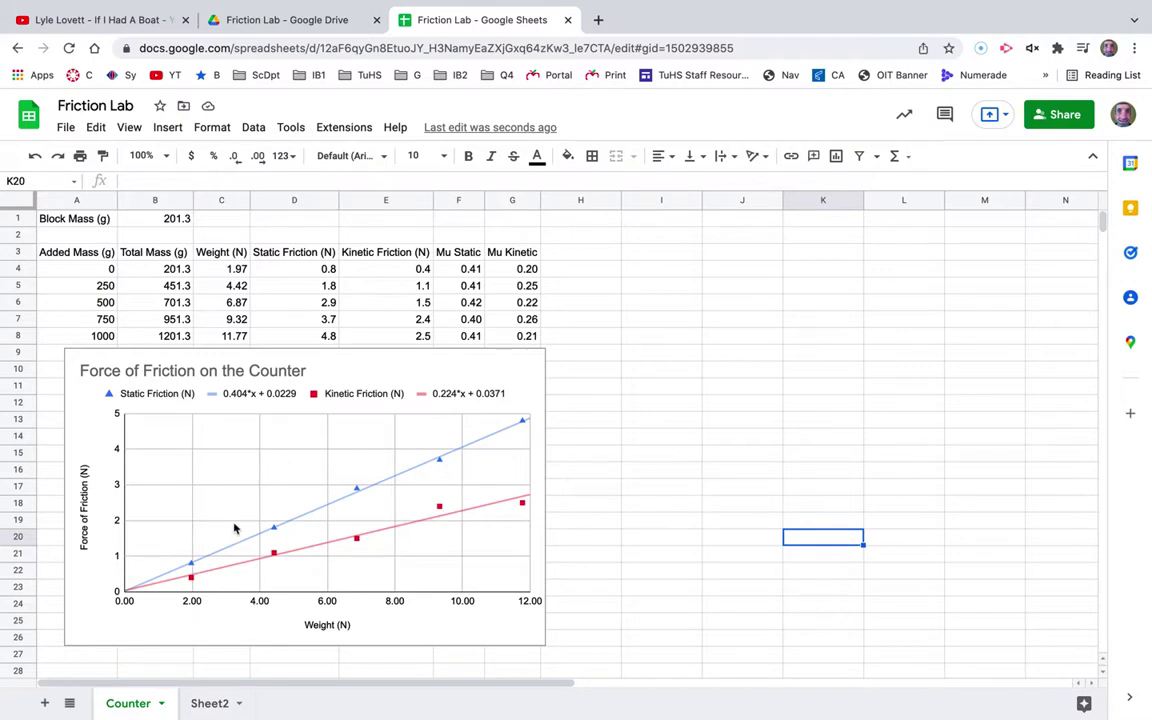
click(162, 704)
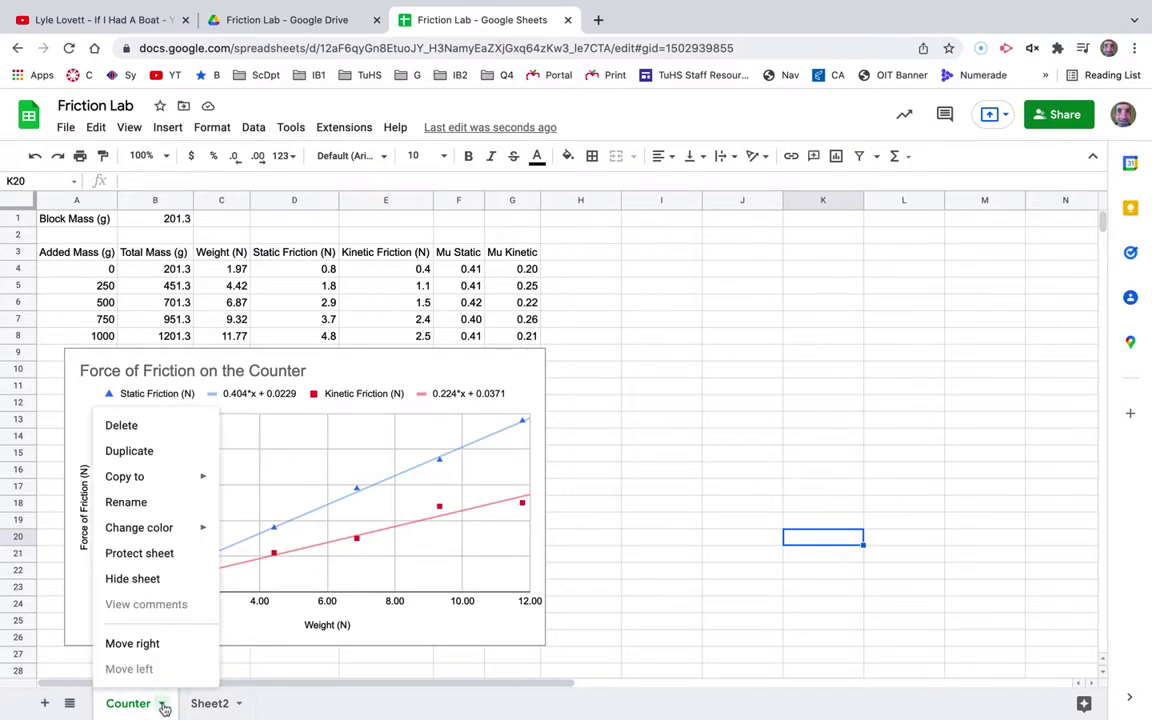
click(153, 456)
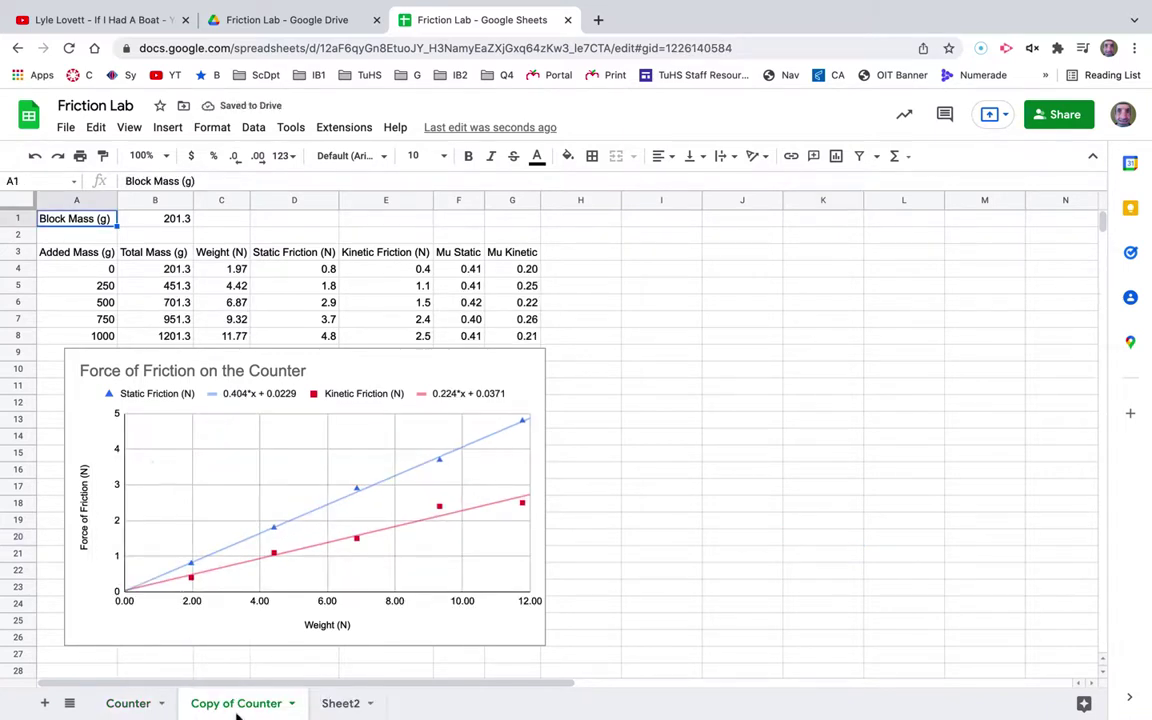
click(291, 704)
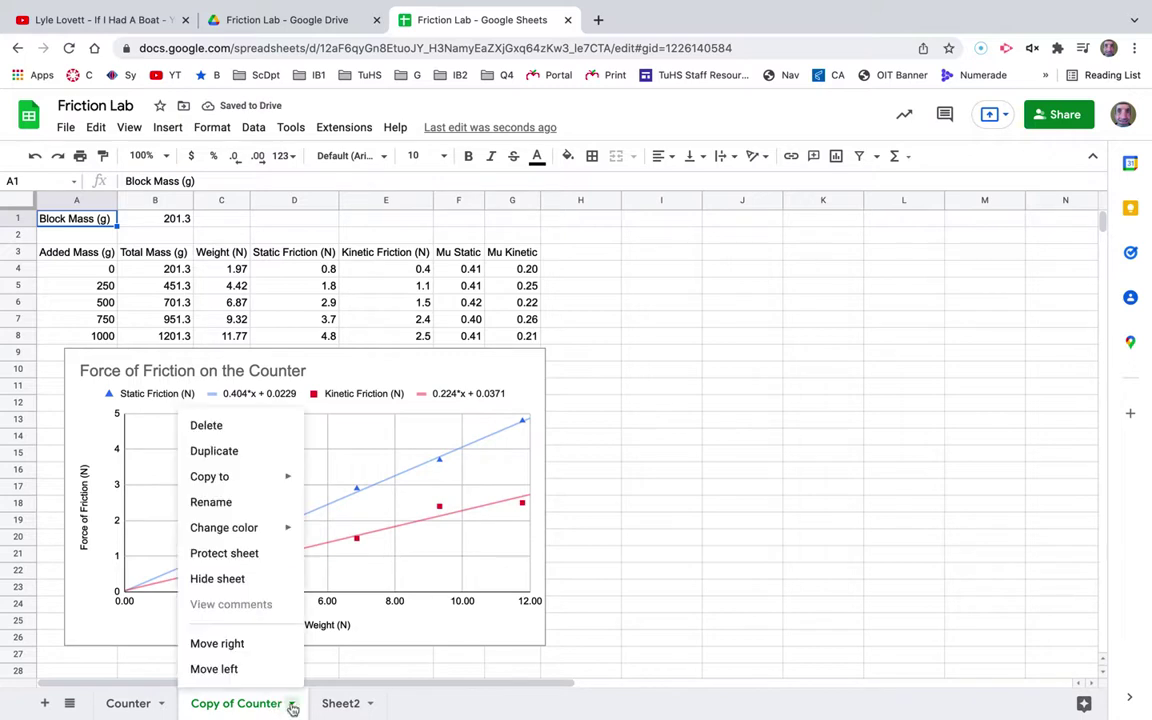
click(227, 503)
text(Paper)
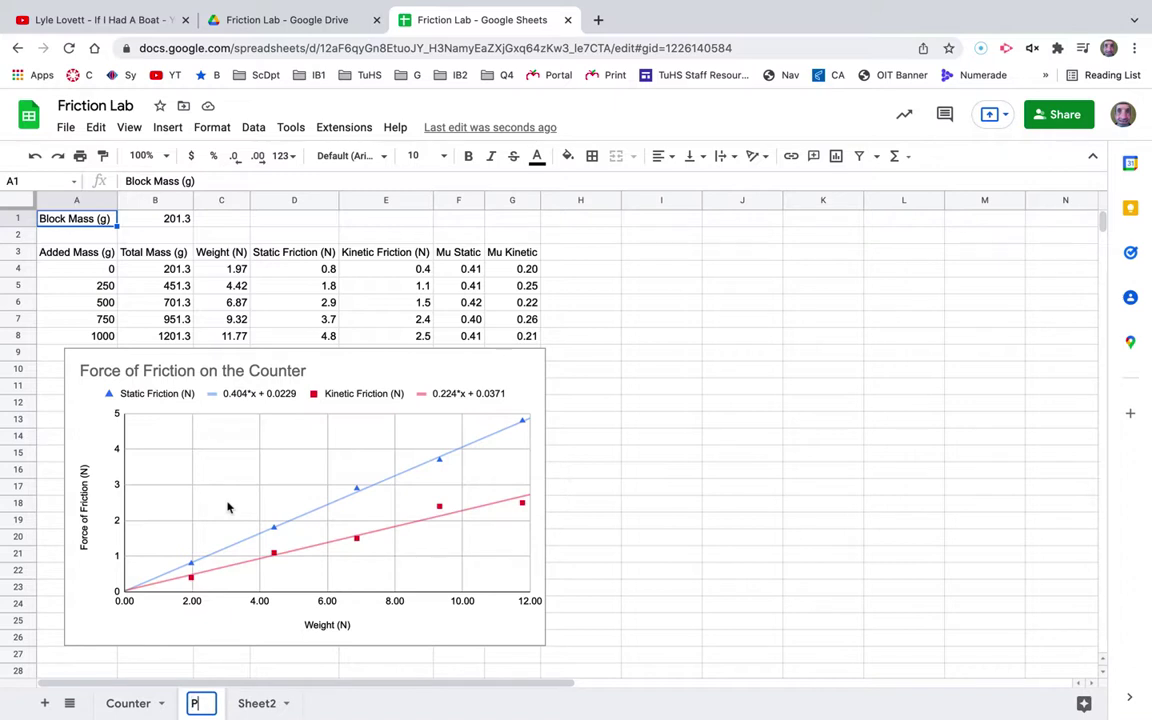
- On the Paper sheet, set the static friction in D4 to 0.9 and in D5 to 2
click(309, 275)
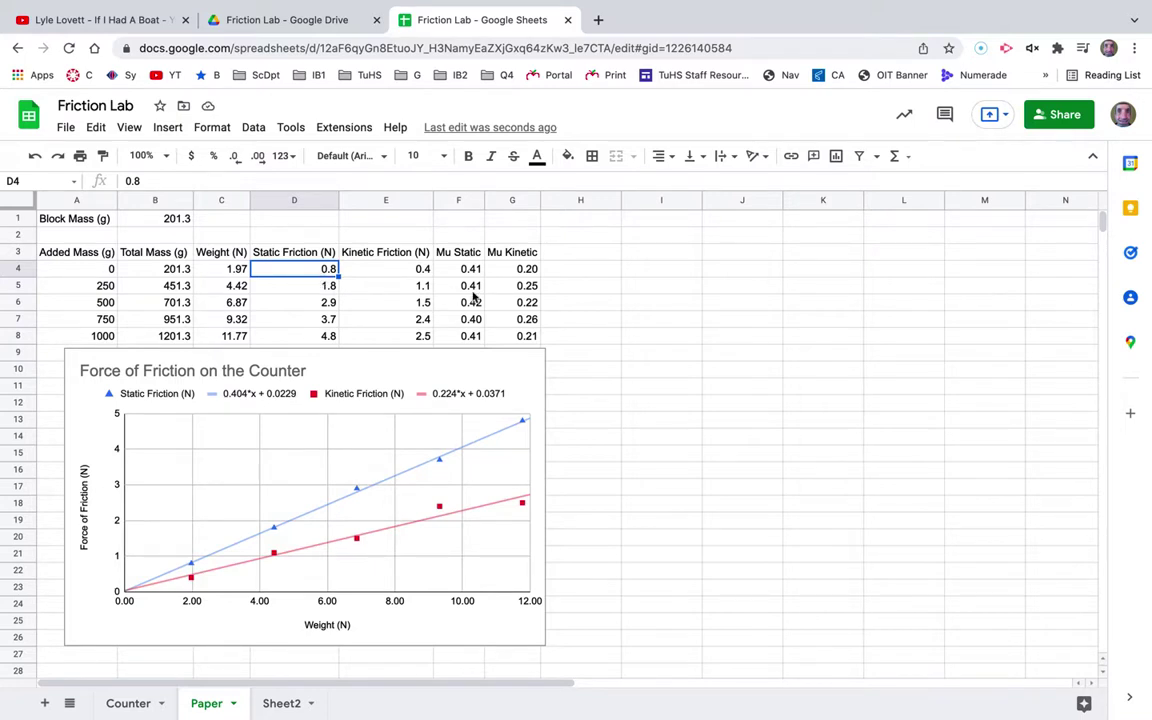
text(.9)
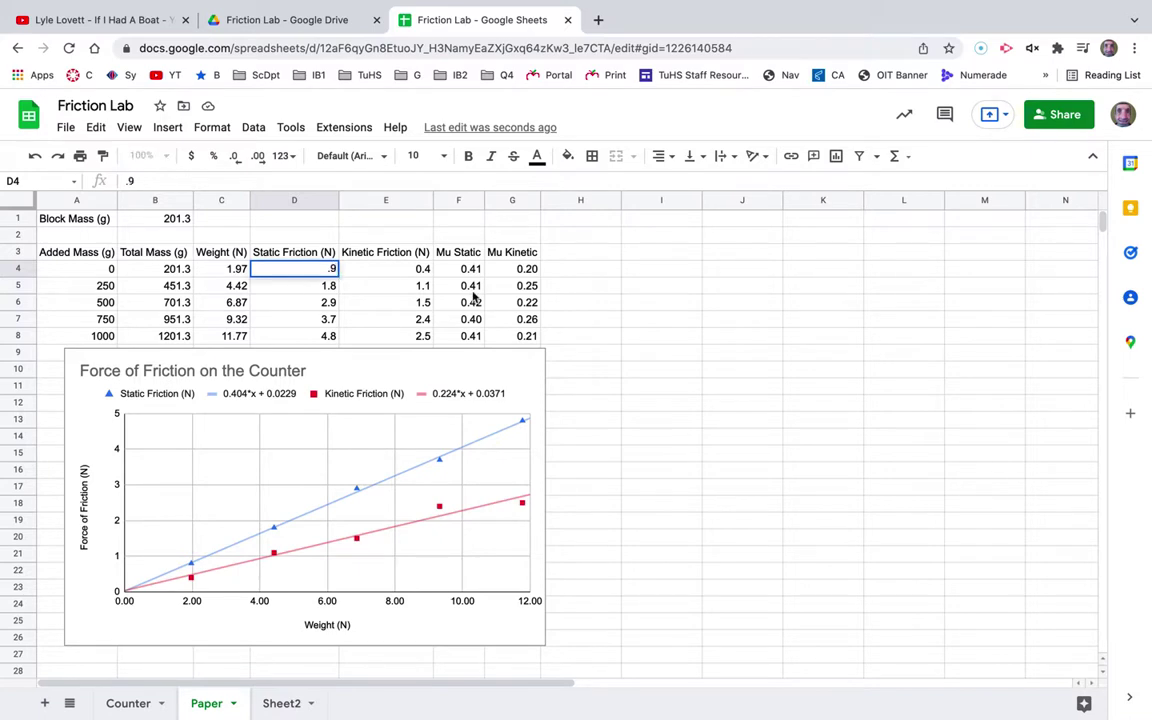
key(Return)
text(2)
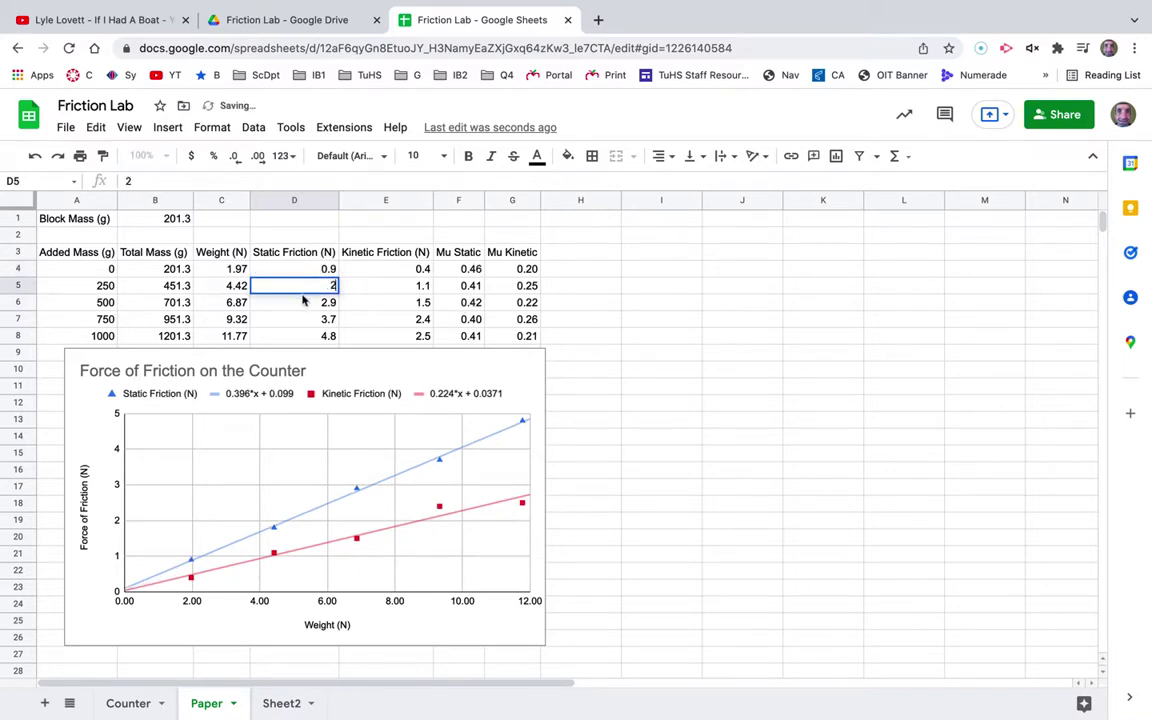
key(Return)
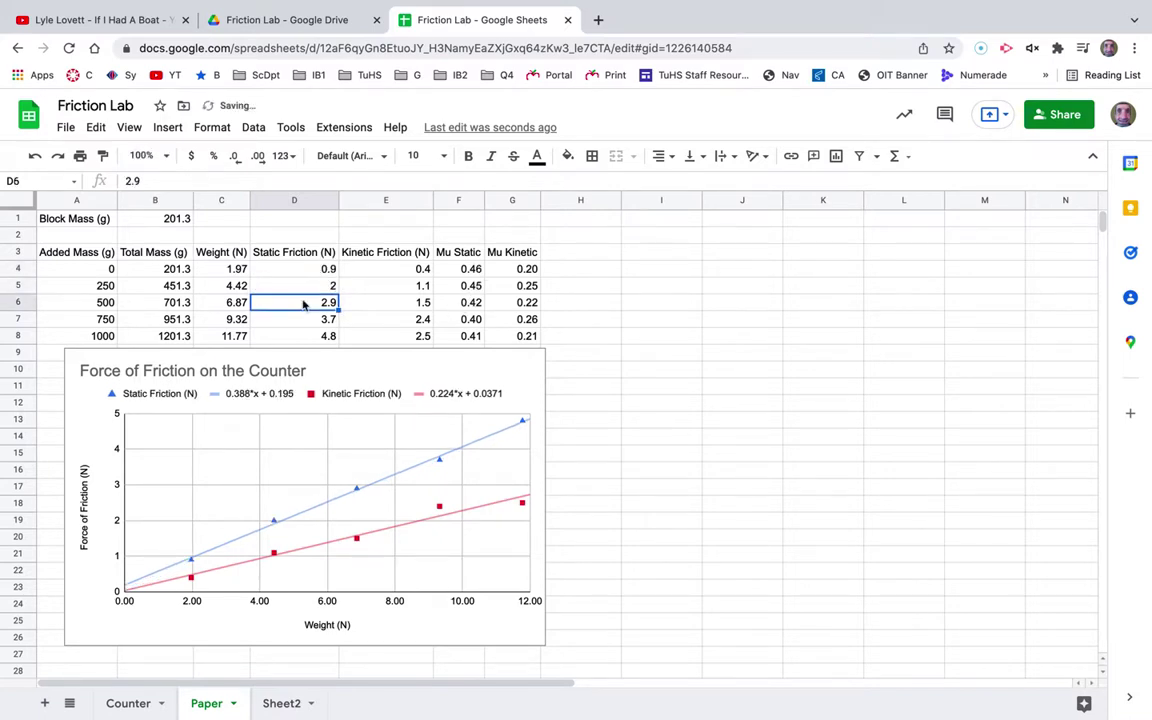
- Set the static friction on the Paper sheet to 3.2 in D6, 4.1 in D7 and 5.4 in D8
text(3)
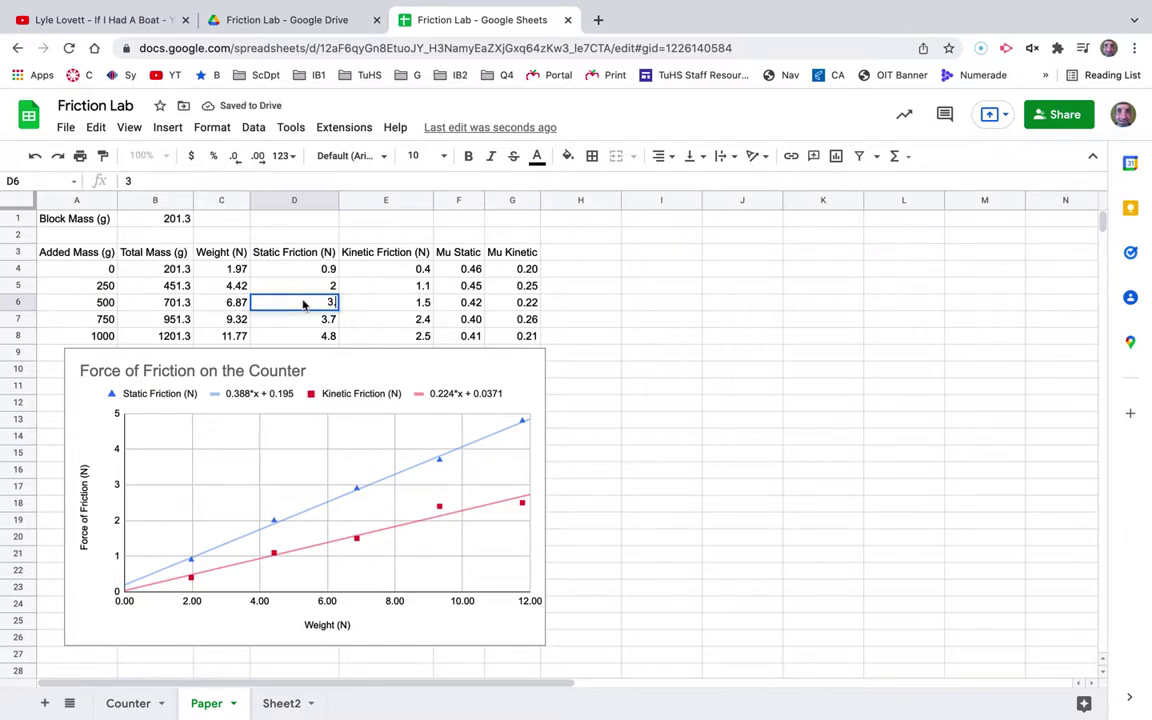
text(.2)
key(Return)
text(4.1)
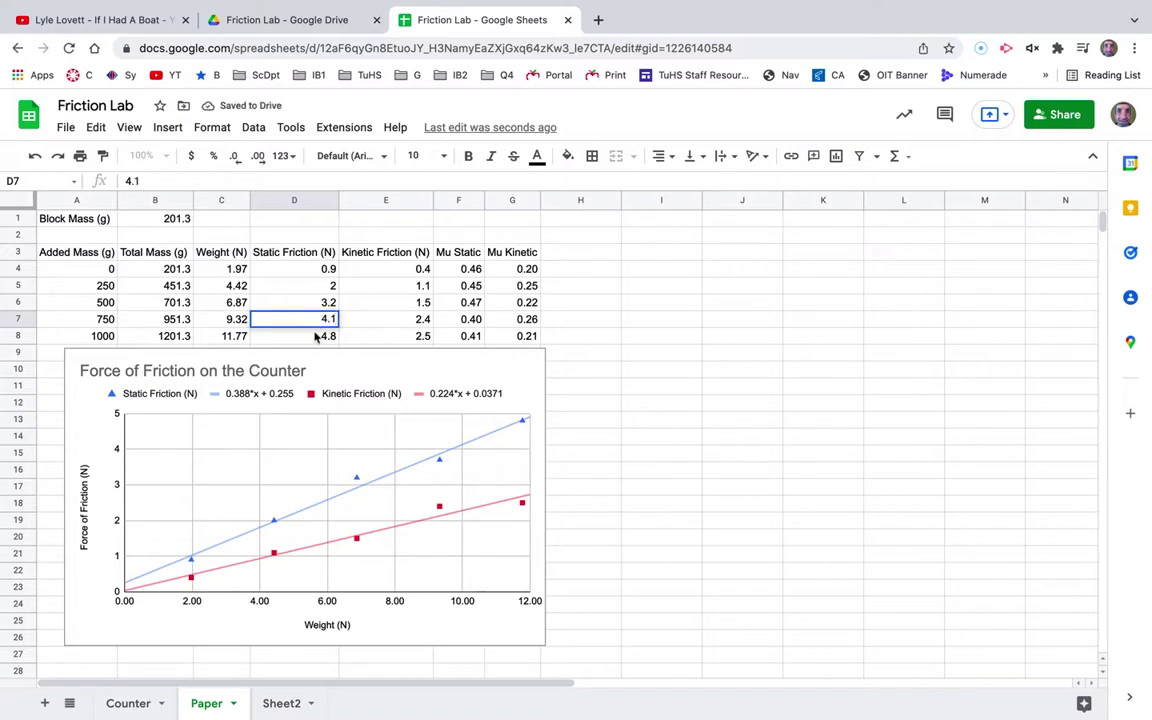
key(Return)
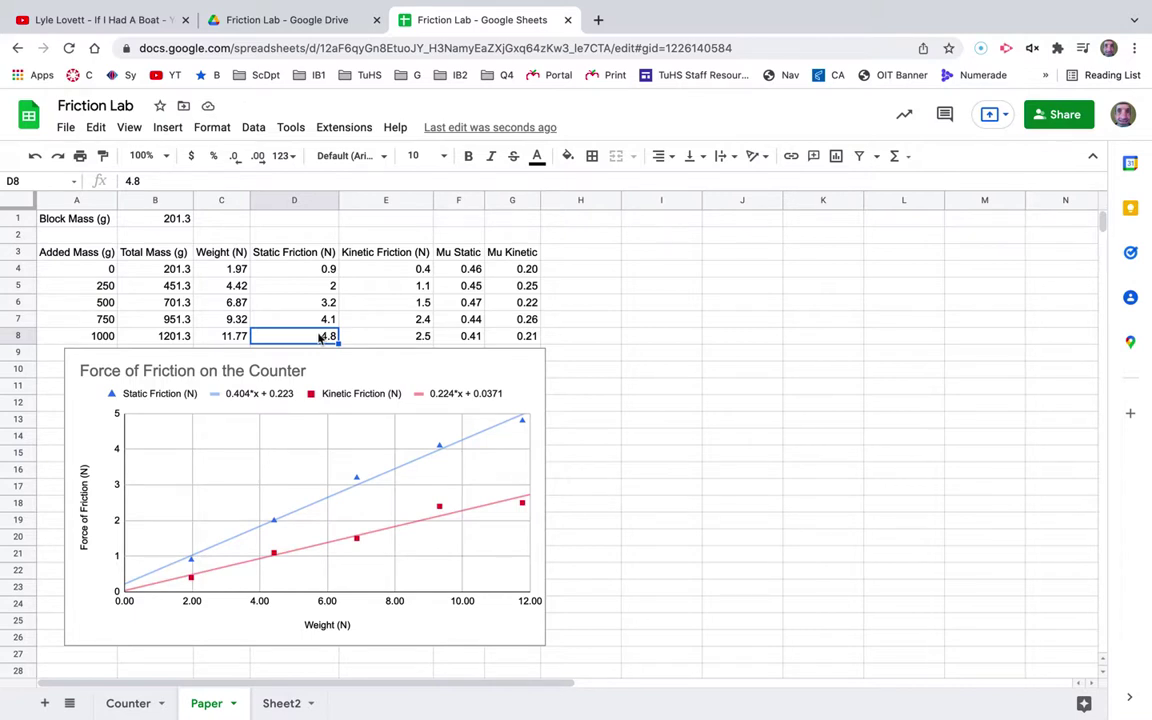
text(5.4)
key(Return)
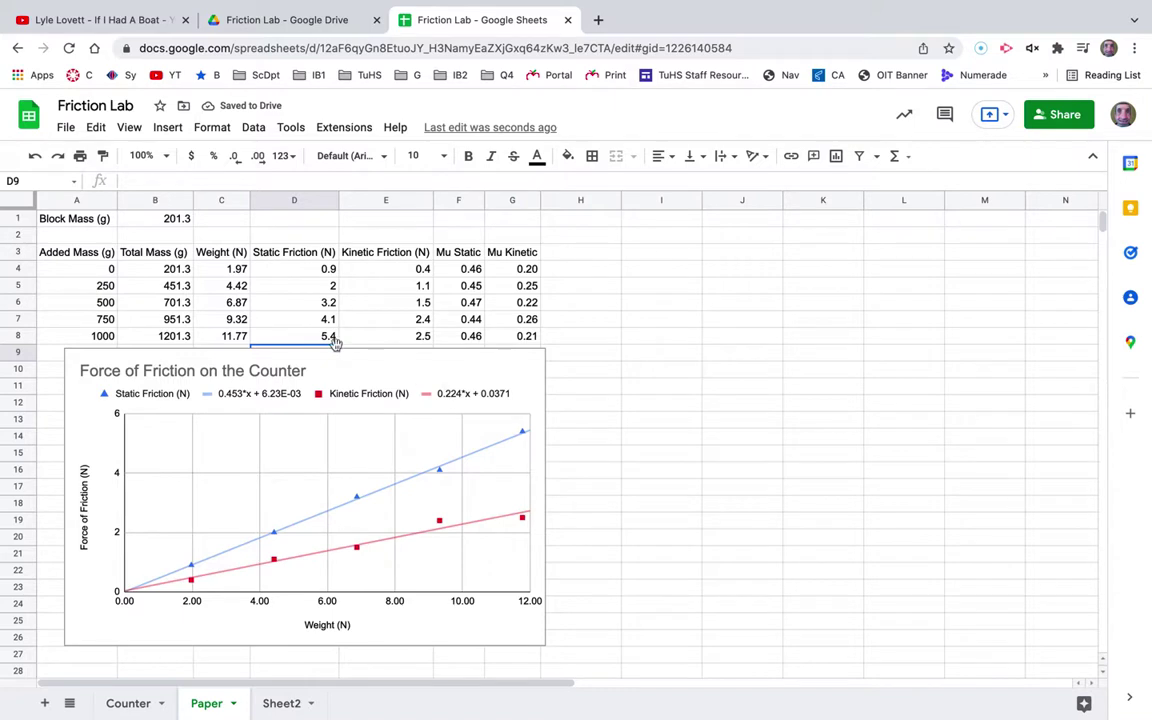
- Compare the static and kinetic friction data in D4:E8 between the Paper and Counter sheets
drag(321, 270, 395, 335)
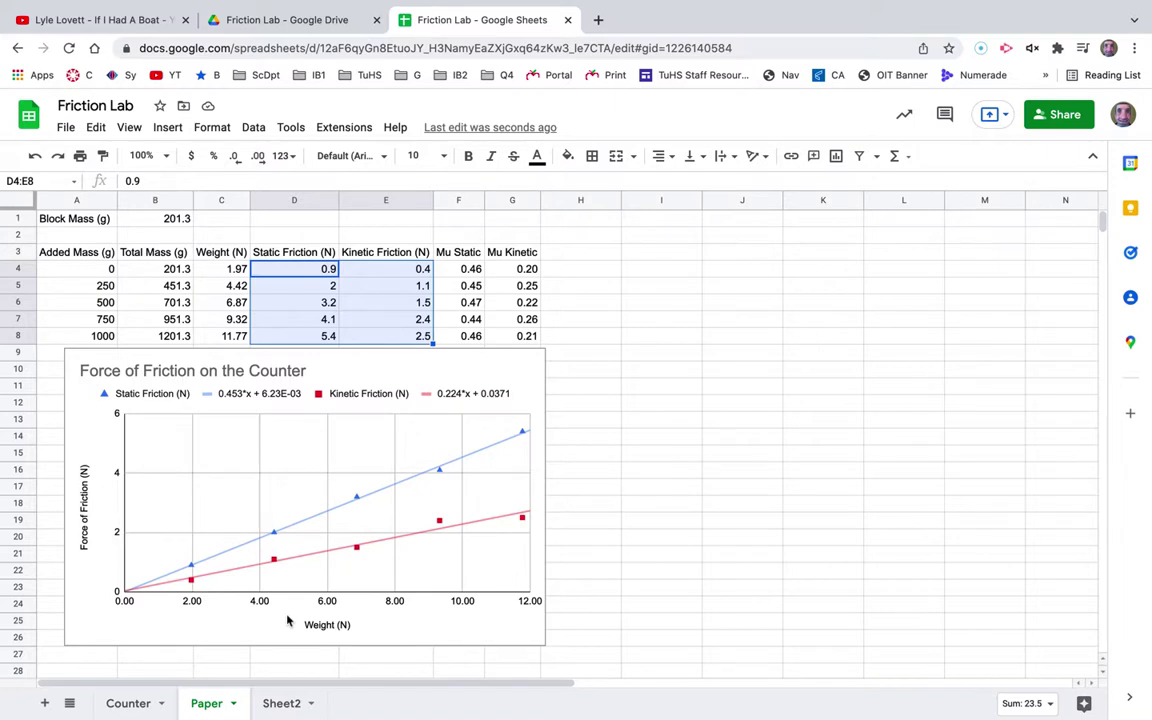
click(162, 707)
click(162, 705)
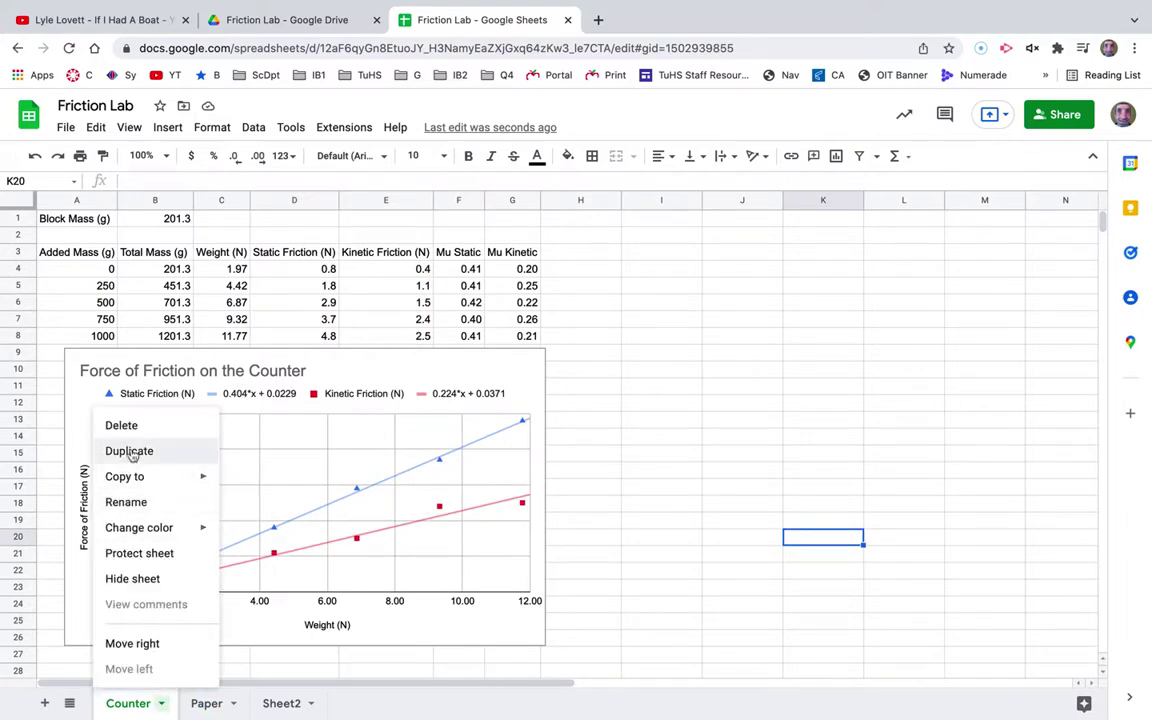
click(905, 468)
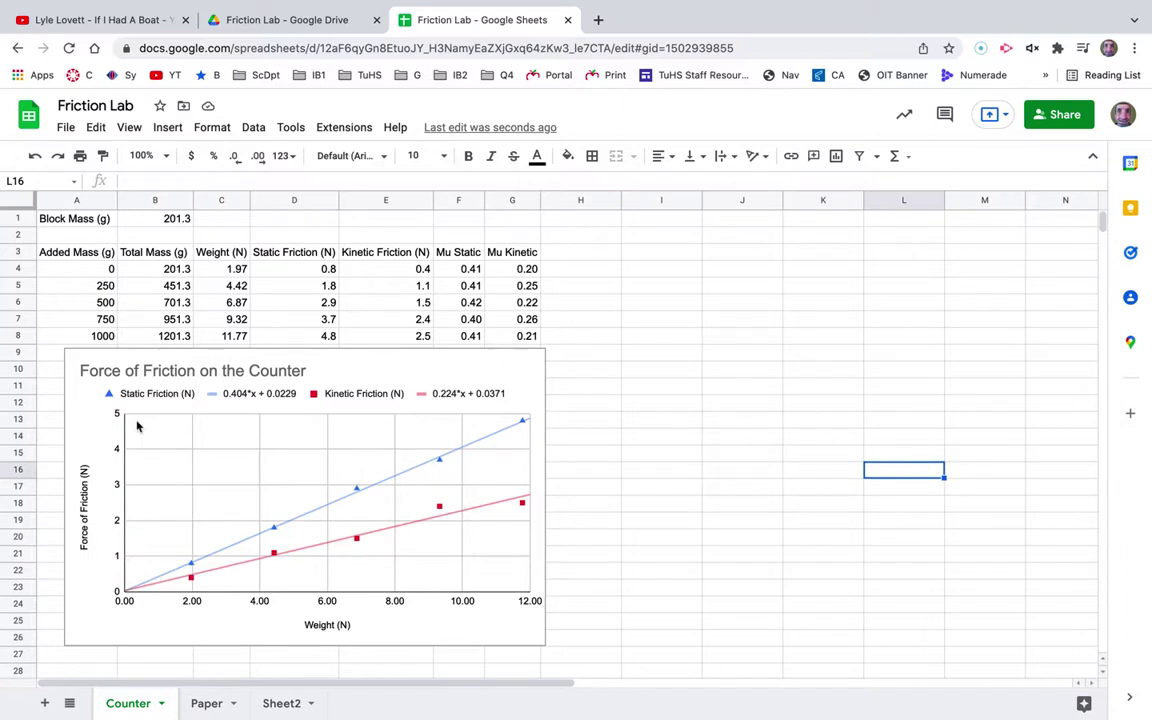
drag(290, 268, 400, 343)
click(205, 701)
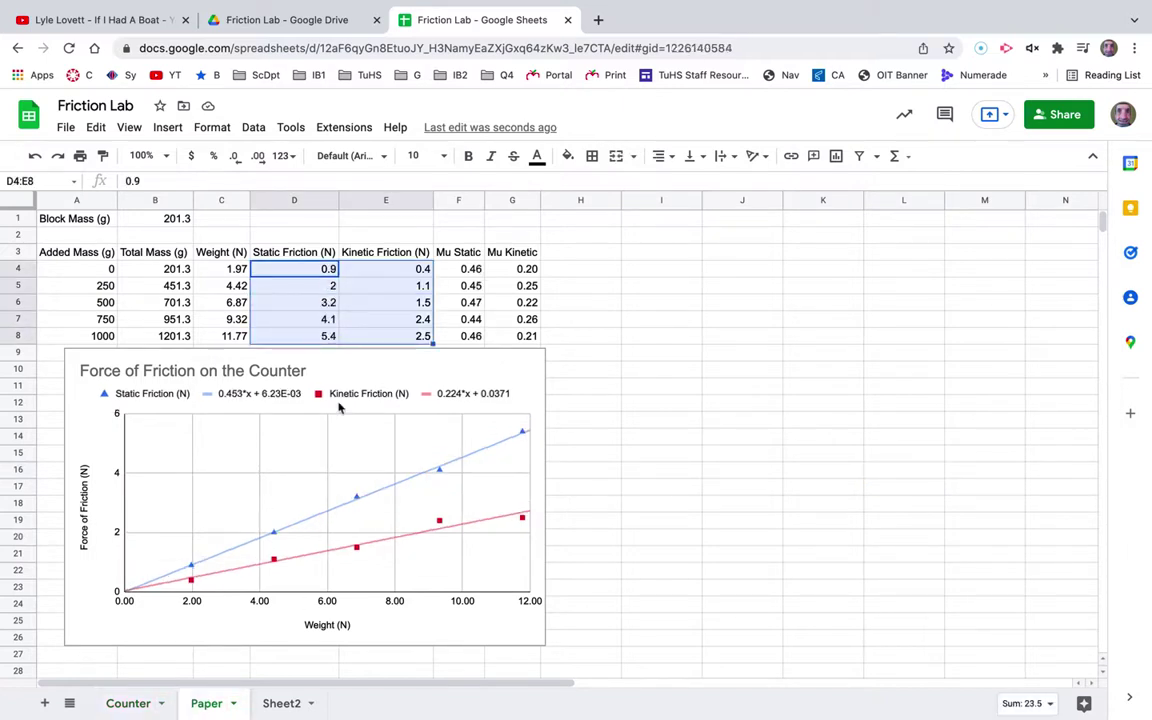
drag(300, 270, 395, 341)
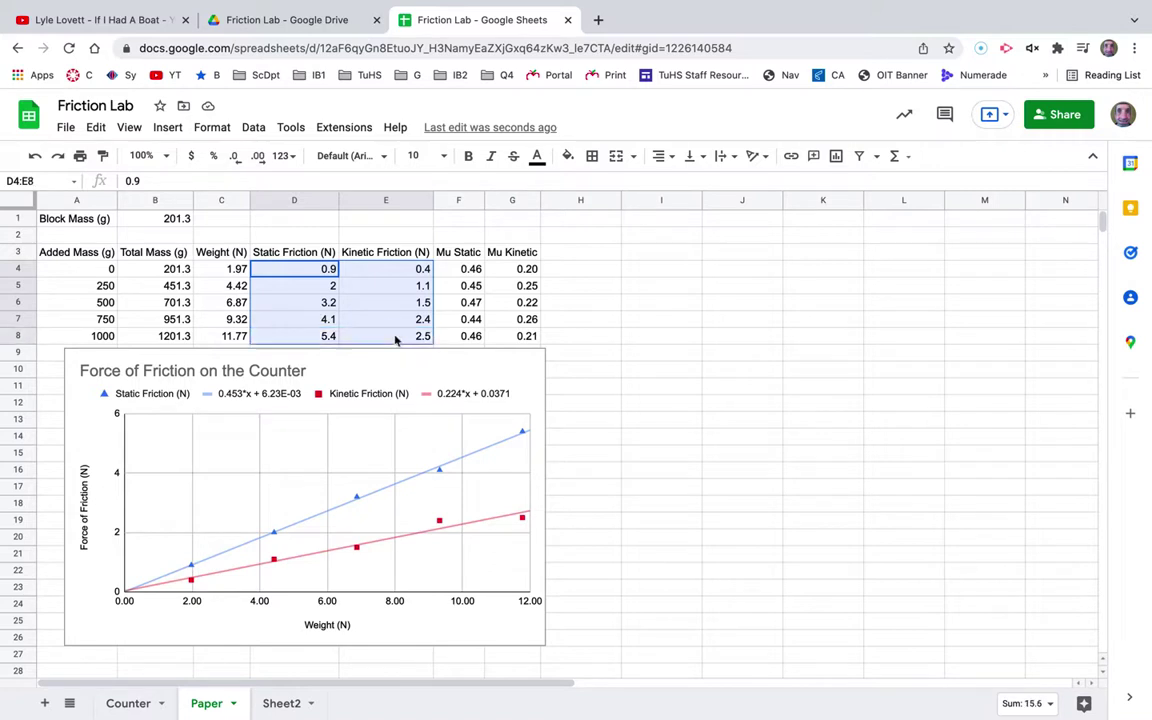